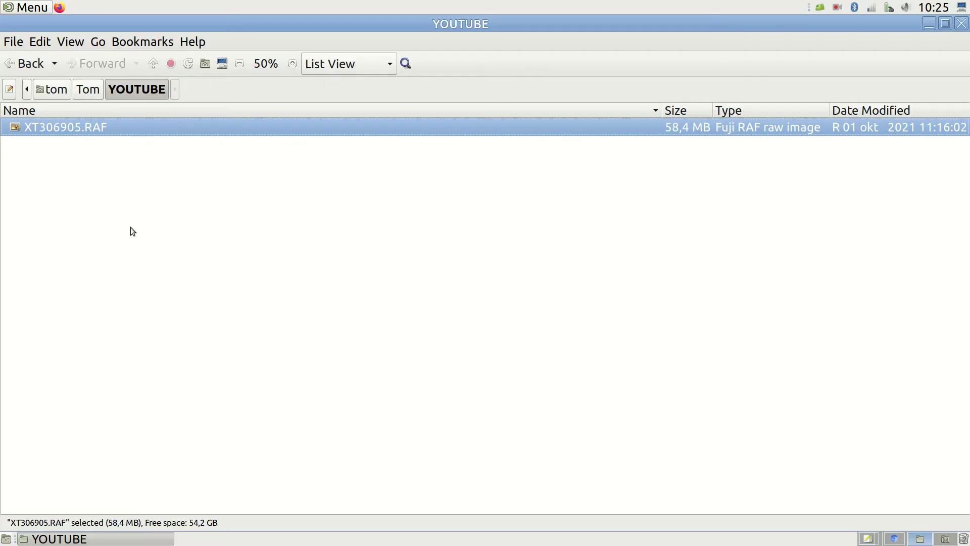
Step: Right-click XT306905.RAF in Caja to bring up its open-with options
right_click(96, 126)
Step: Open XT306905.RAF in RawTherapee from the context menu
click(178, 153)
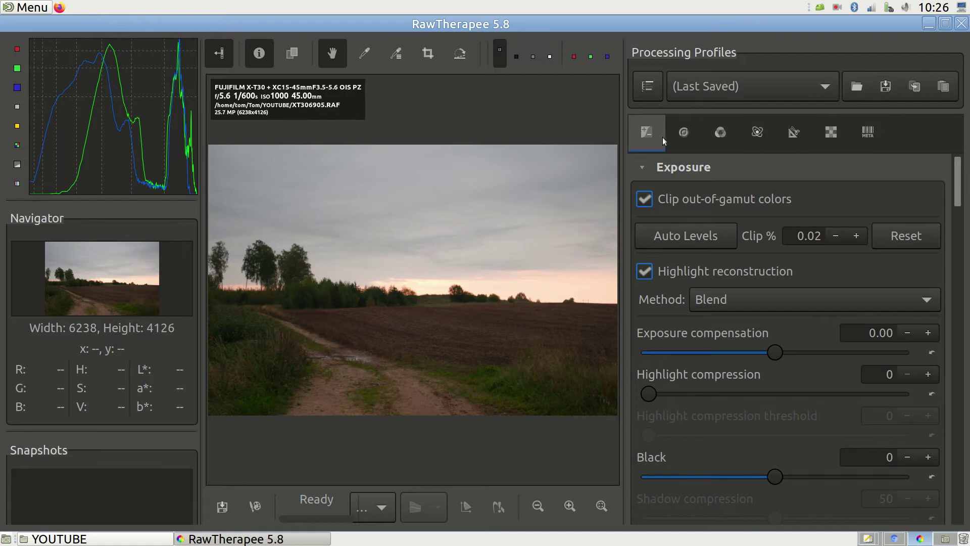
scroll(715, 210, down, 15)
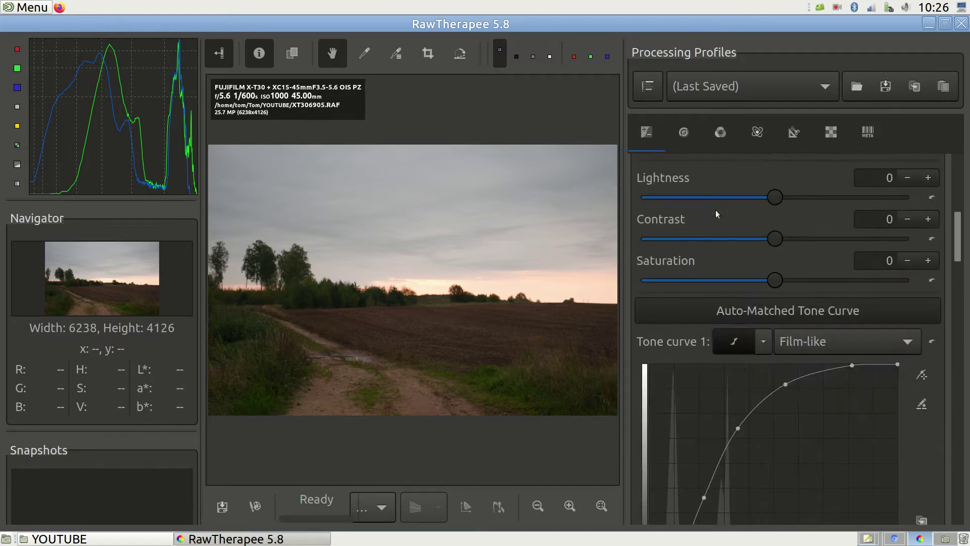
scroll(715, 210, down, 6)
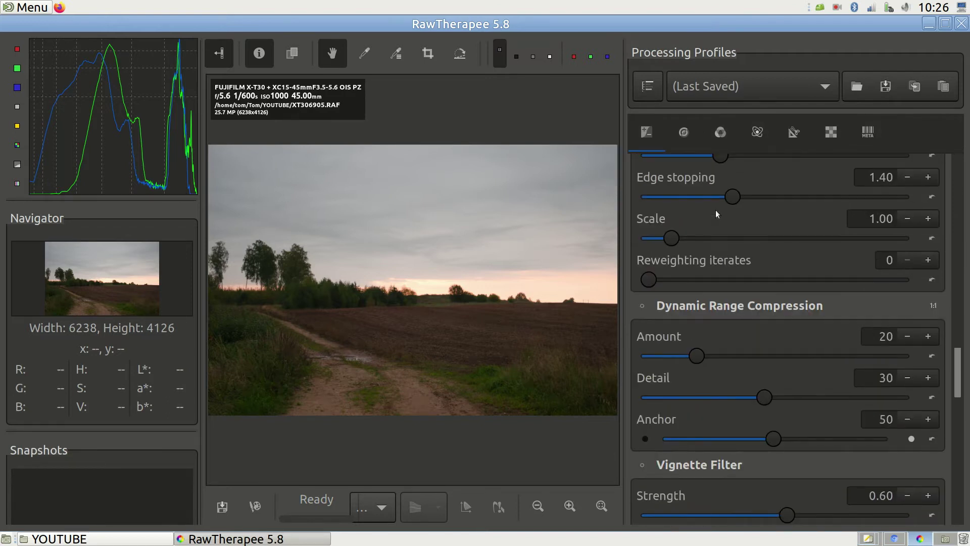
scroll(715, 210, up, 8)
scroll(716, 211, up, 12)
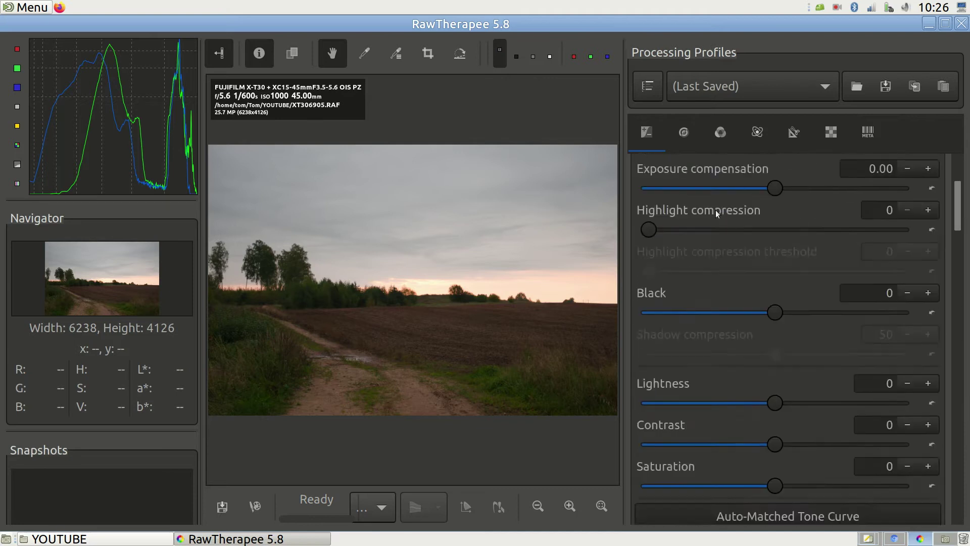
click(696, 160)
scroll(738, 210, down, 15)
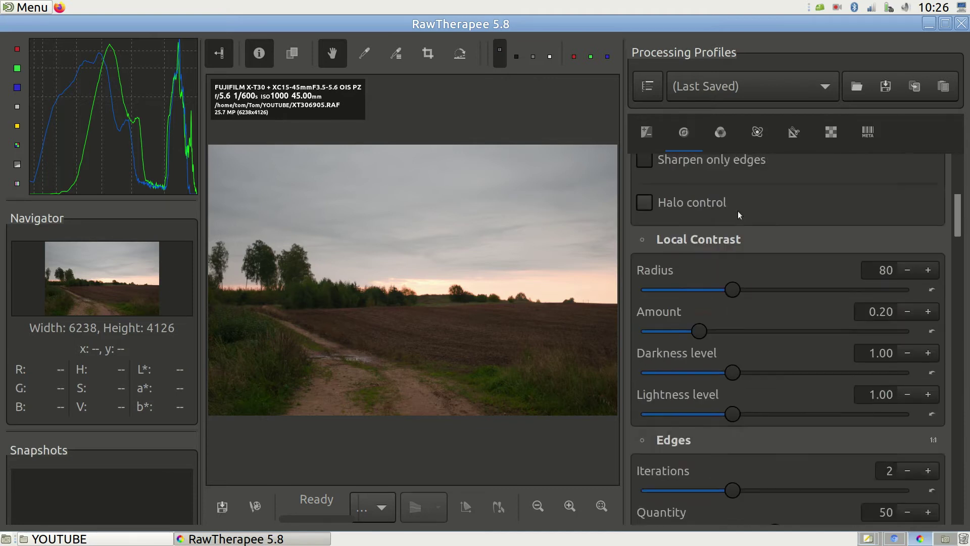
scroll(737, 211, up, 15)
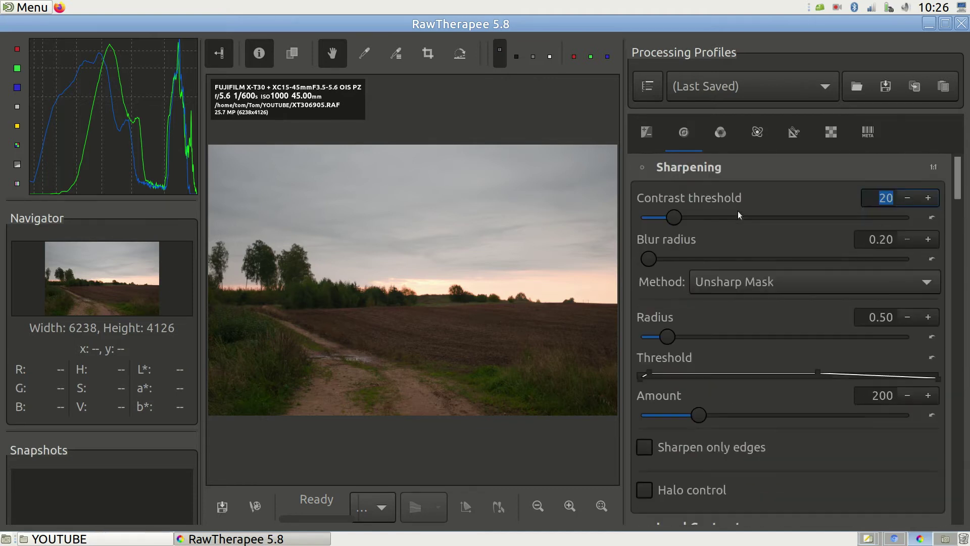
click(646, 133)
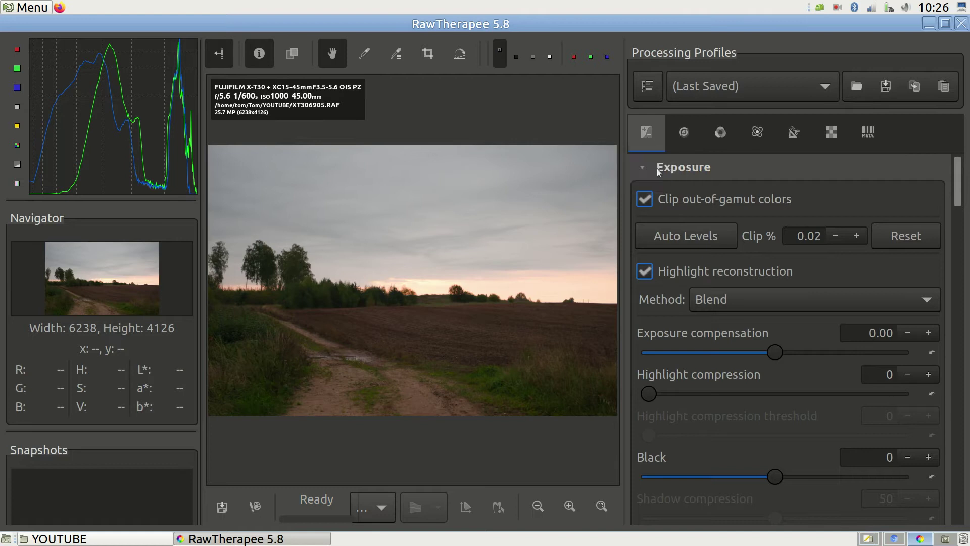
scroll(677, 204, down, 5)
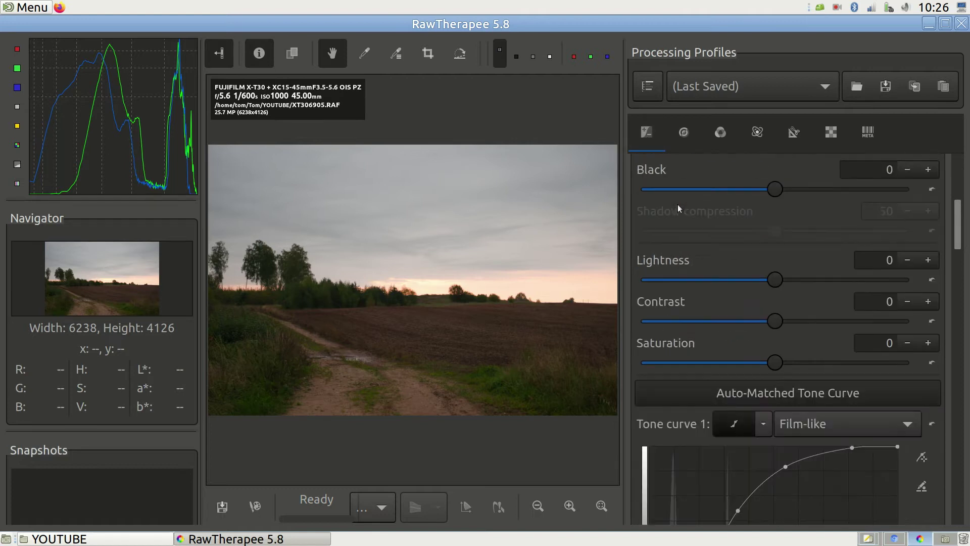
scroll(678, 204, up, 5)
click(685, 134)
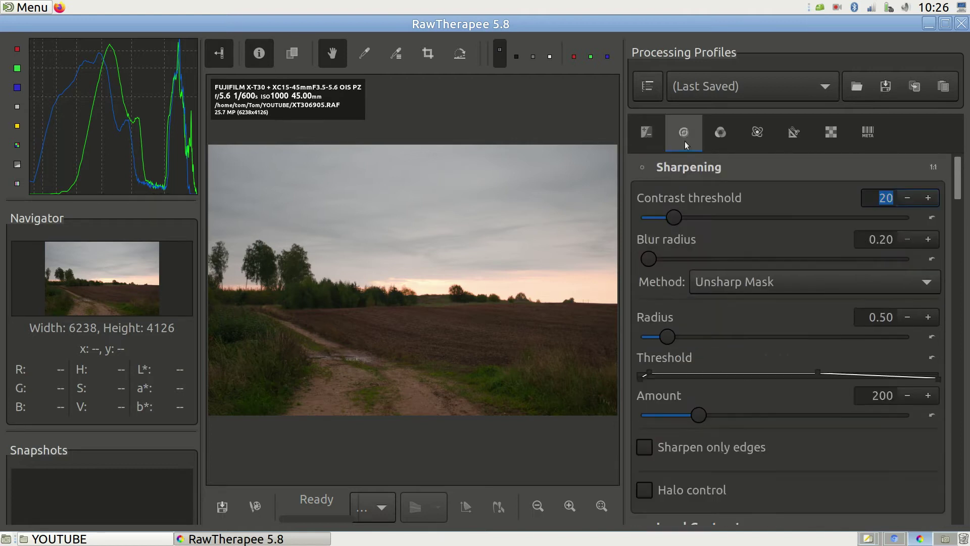
scroll(699, 201, down, 5)
scroll(699, 202, down, 4)
scroll(699, 201, up, 9)
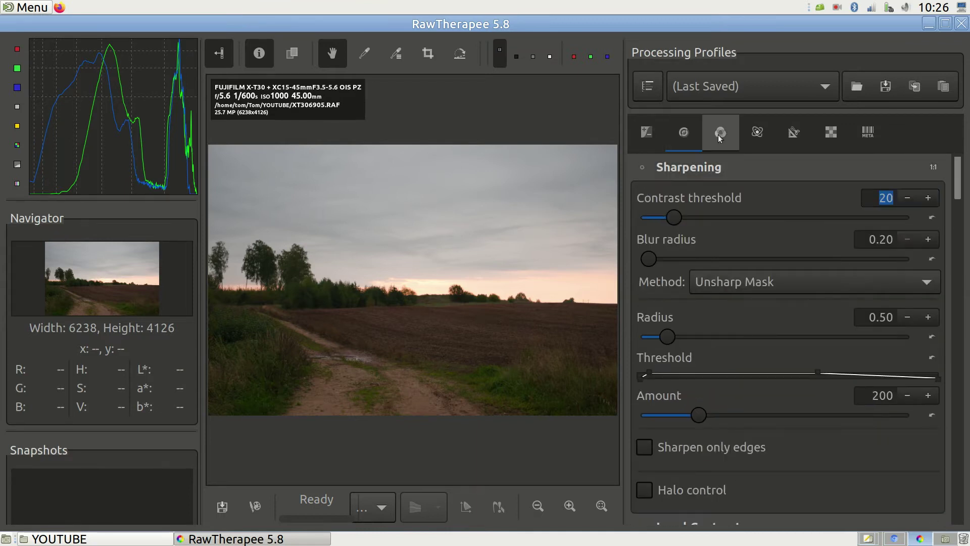
click(713, 140)
scroll(729, 205, down, 3)
scroll(729, 205, down, 2)
scroll(729, 205, up, 5)
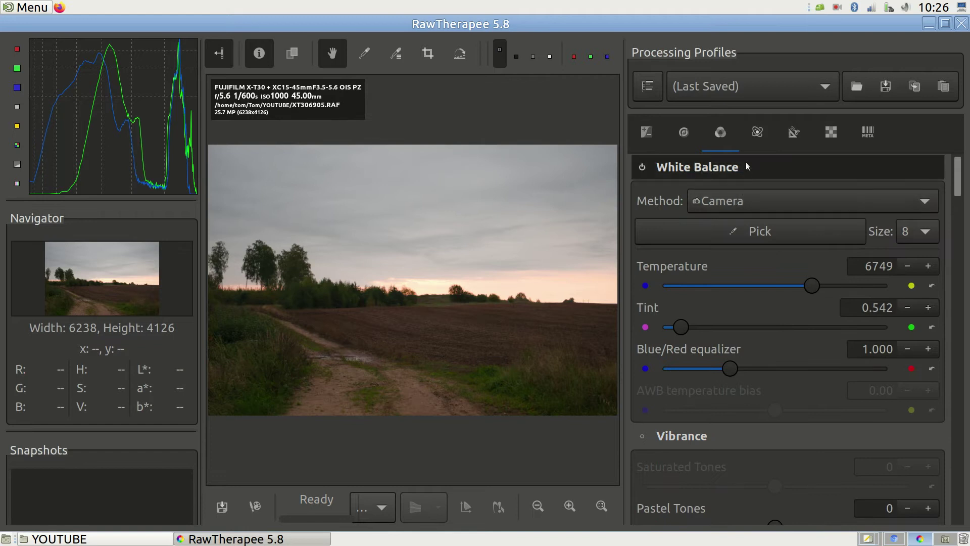
click(793, 136)
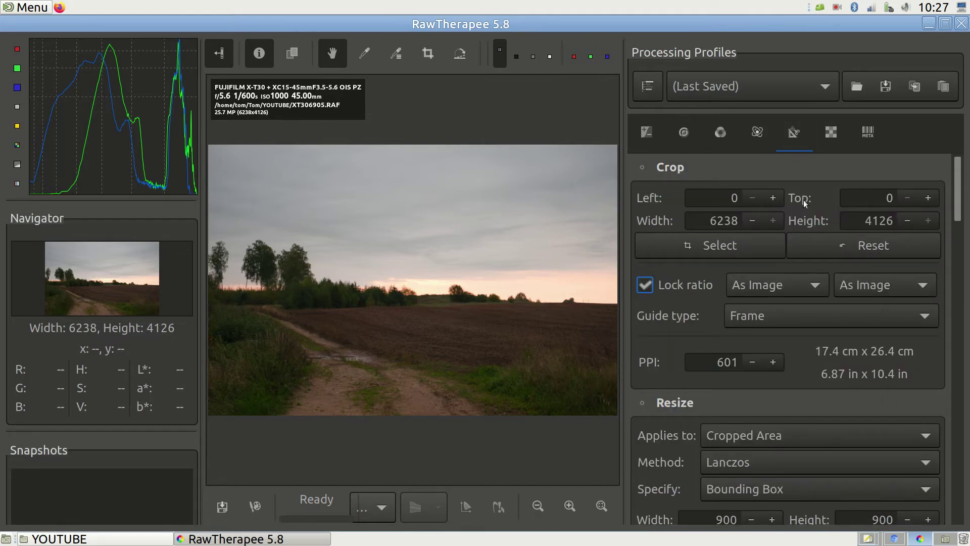
click(646, 135)
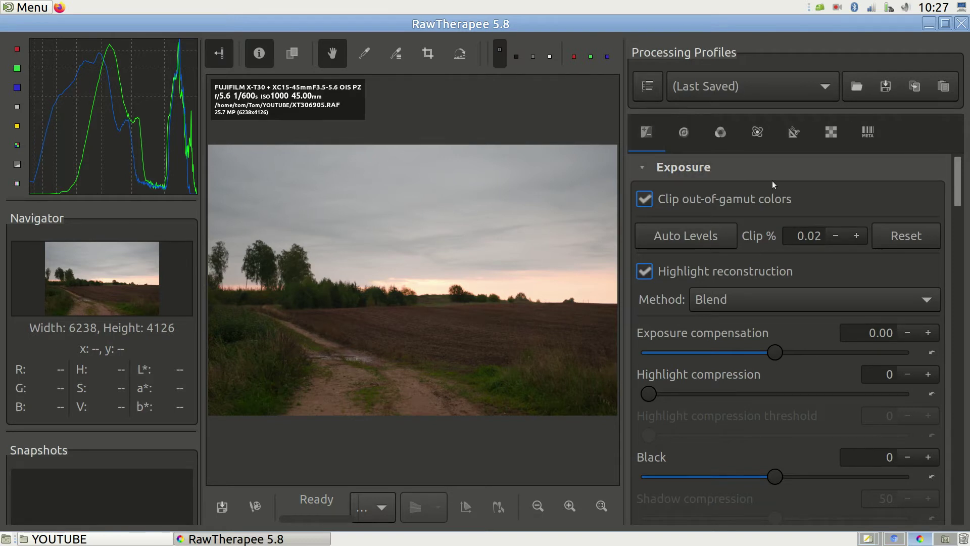
scroll(772, 181, down, 1)
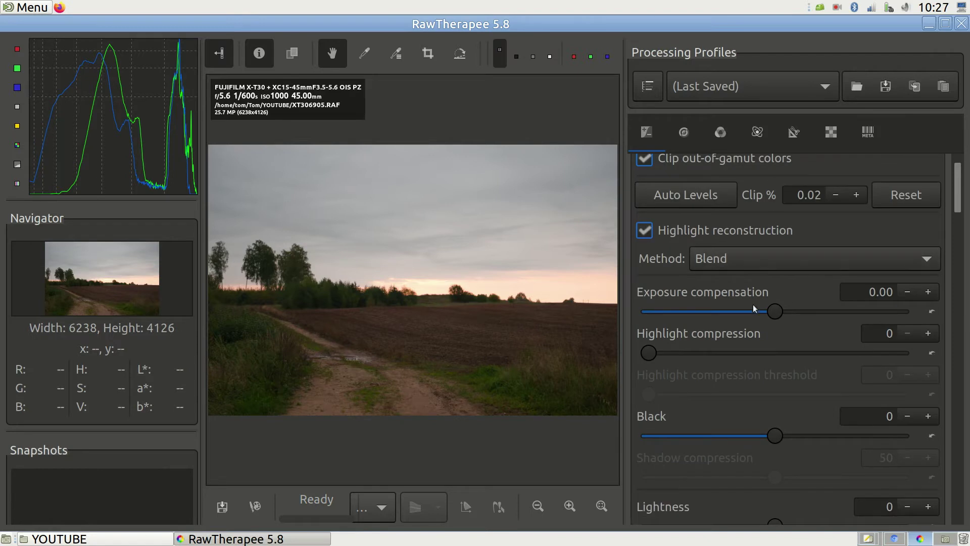
click(928, 292)
click(928, 292)
click(928, 292)
click(928, 292)
click(908, 293)
click(908, 293)
click(908, 293)
click(908, 293)
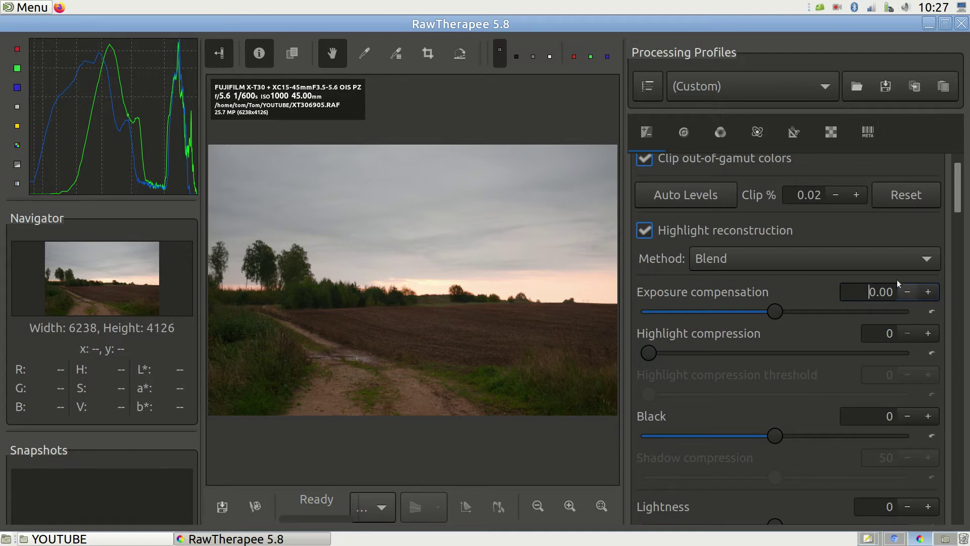
scroll(887, 255, down, 1)
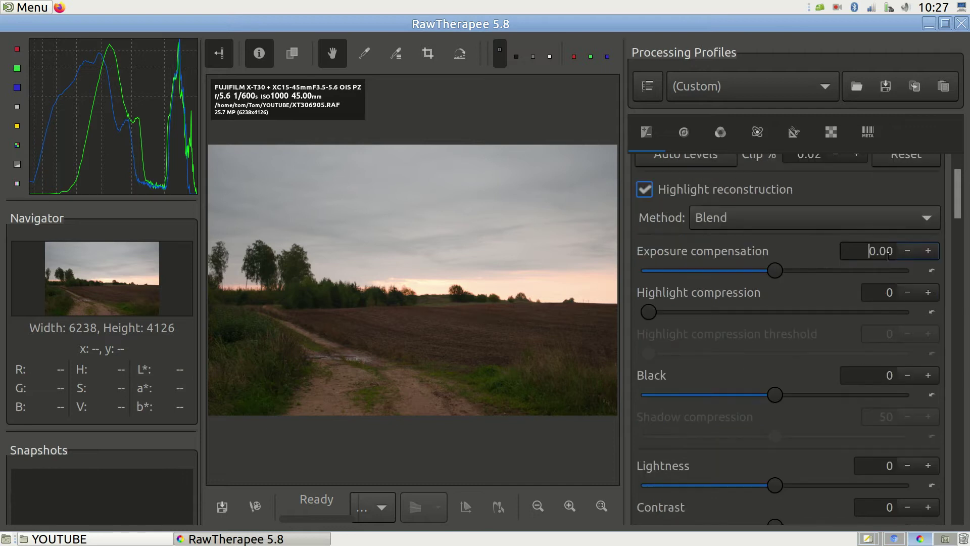
scroll(888, 256, down, 1)
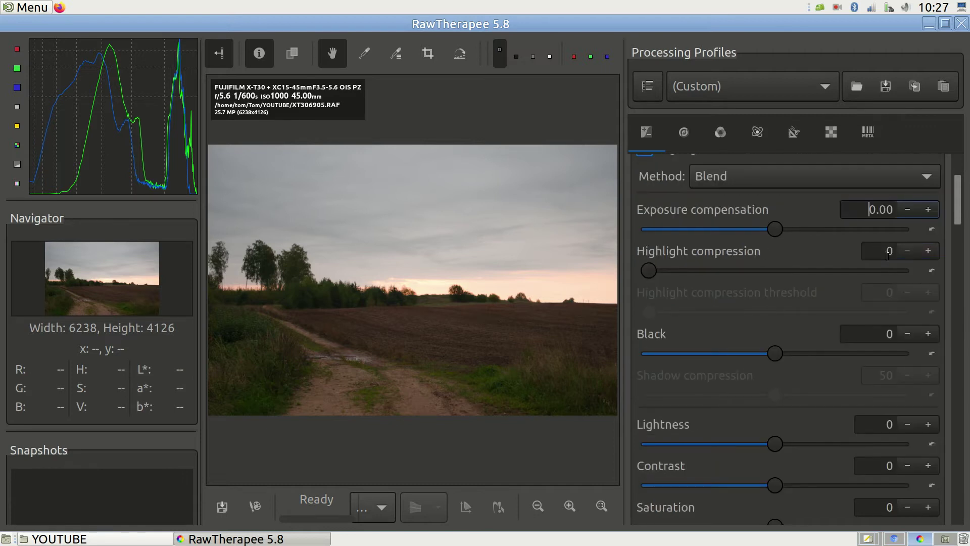
scroll(857, 248, down, 11)
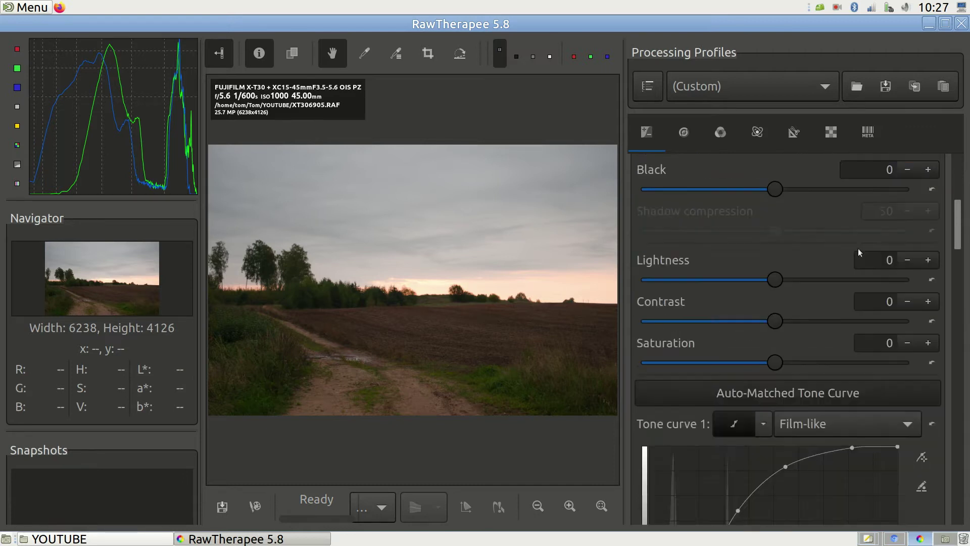
scroll(858, 248, down, 6)
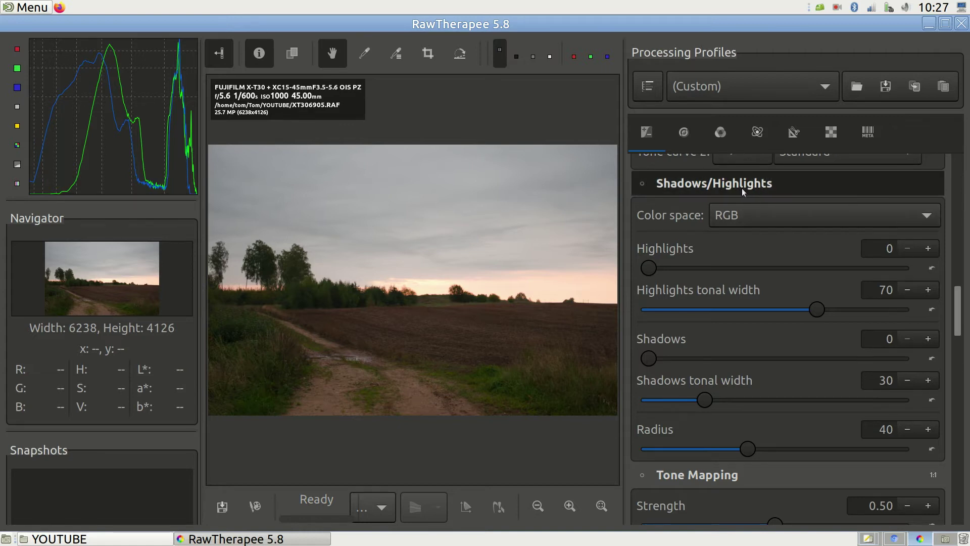
Step: Enable Shadows/Highlights with Highlights at 64 and Shadows at 22
click(641, 183)
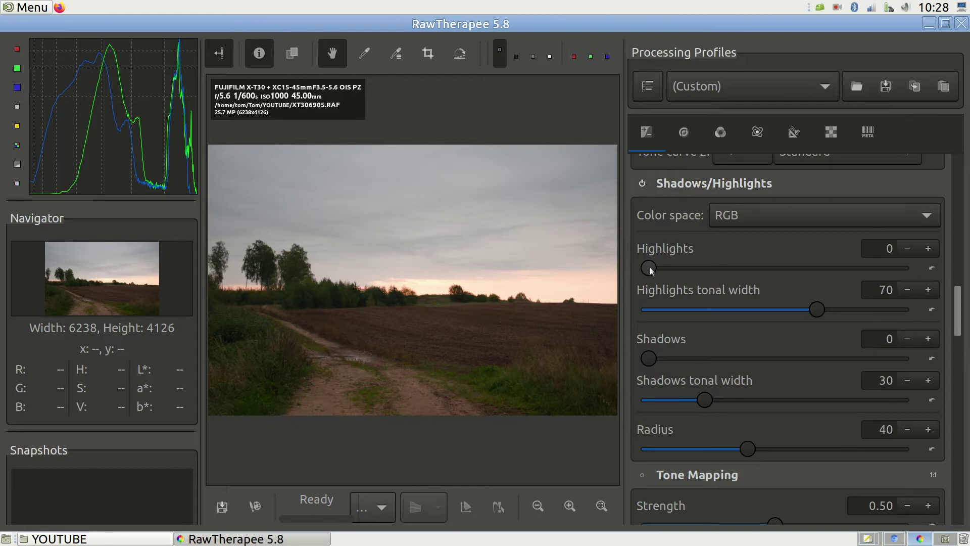
drag(651, 271, 810, 268)
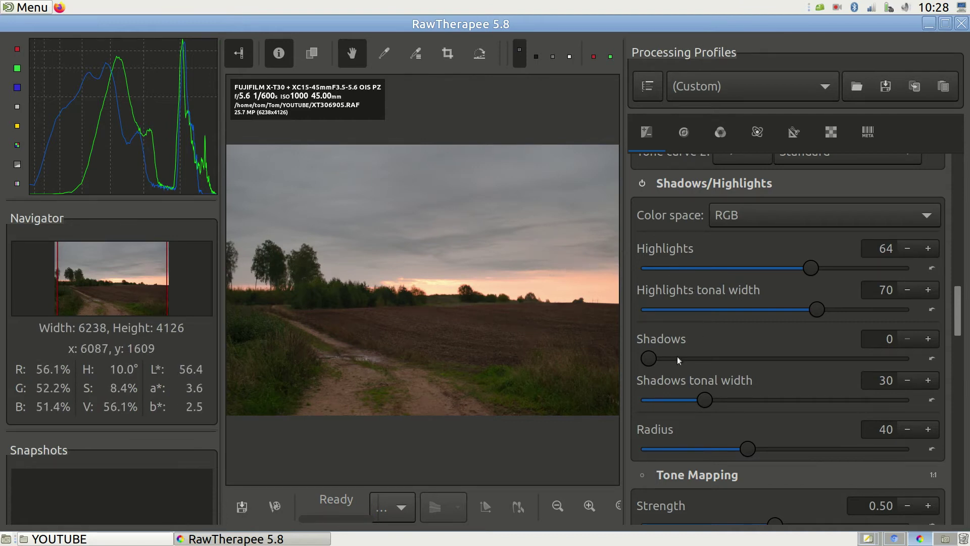
drag(651, 360, 705, 361)
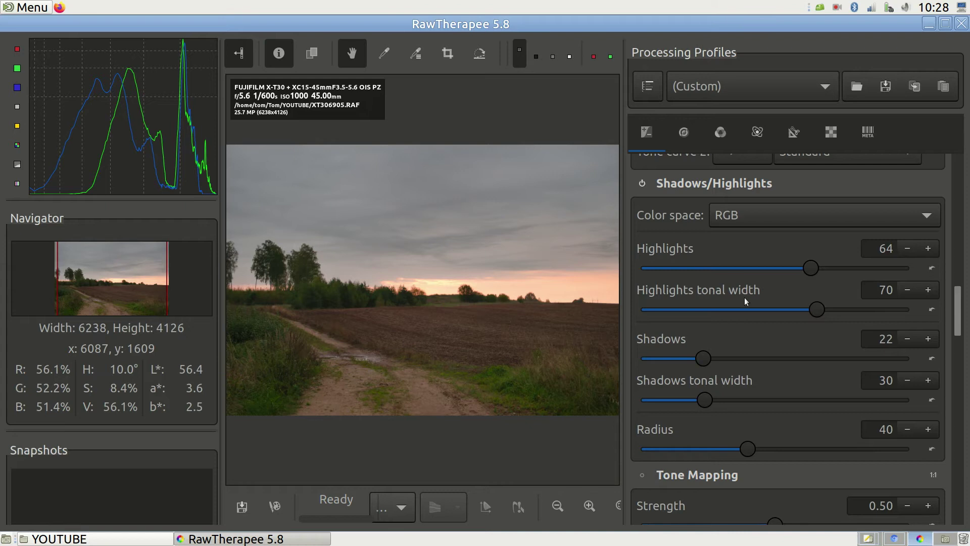
scroll(744, 299, down, 5)
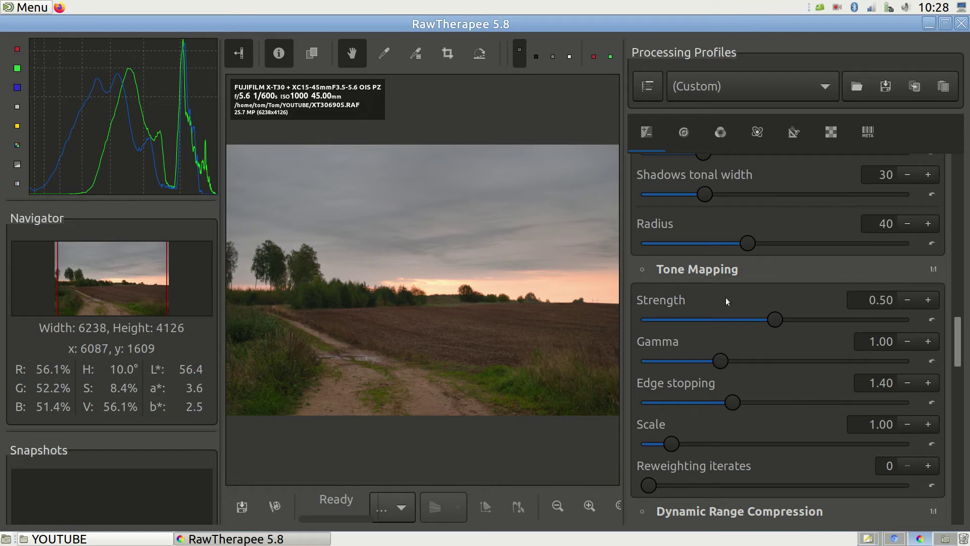
Step: Try Tone Mapping at near-zero strength, comparing it on and off, and leave it disabled
click(642, 270)
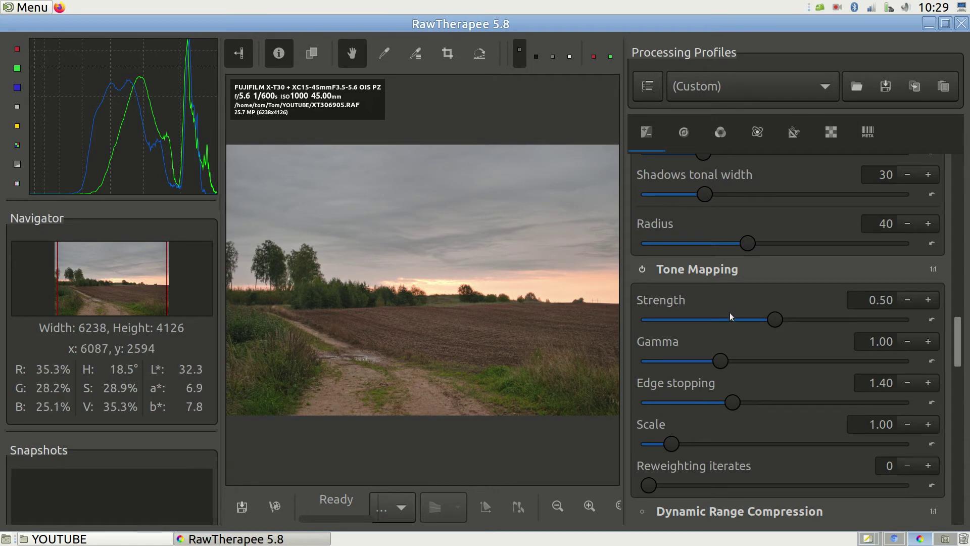
drag(769, 320, 731, 320)
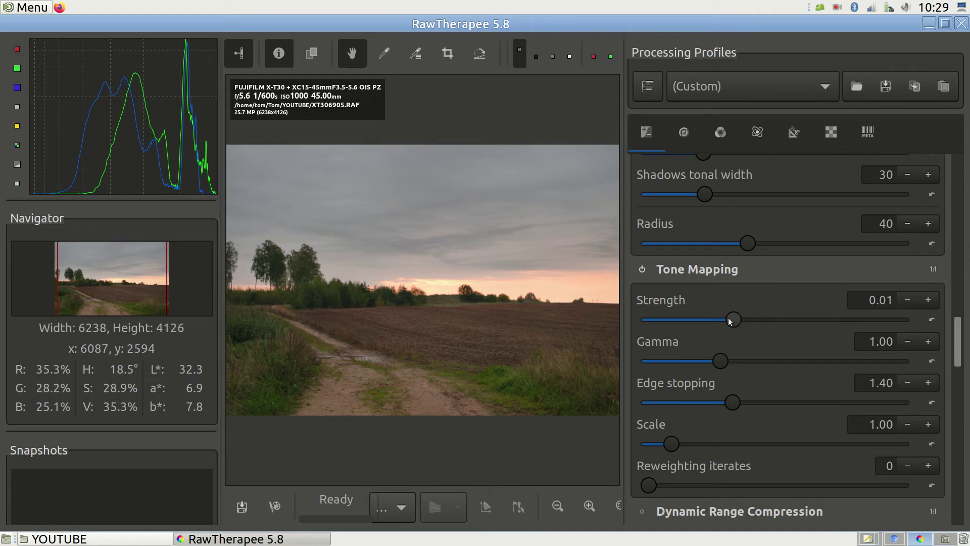
click(642, 270)
click(642, 271)
click(642, 271)
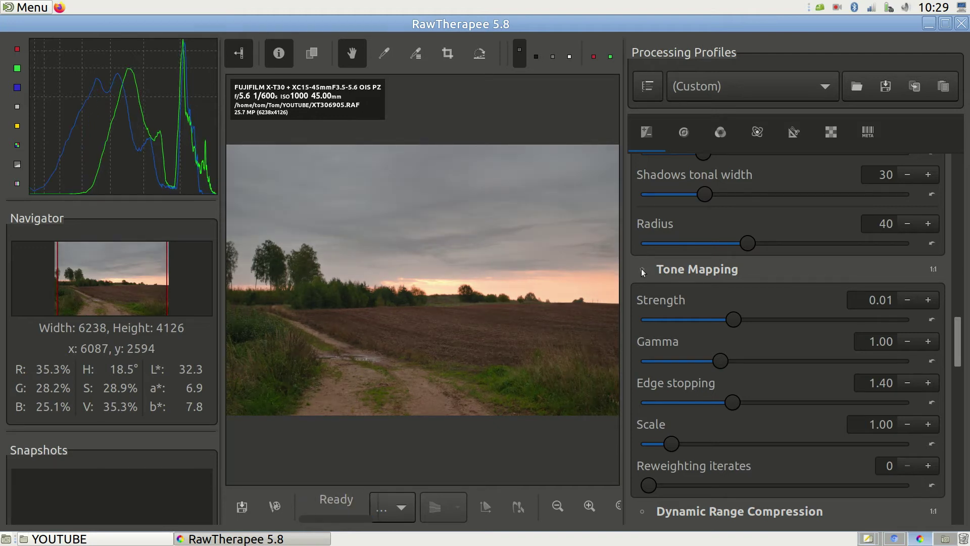
click(643, 271)
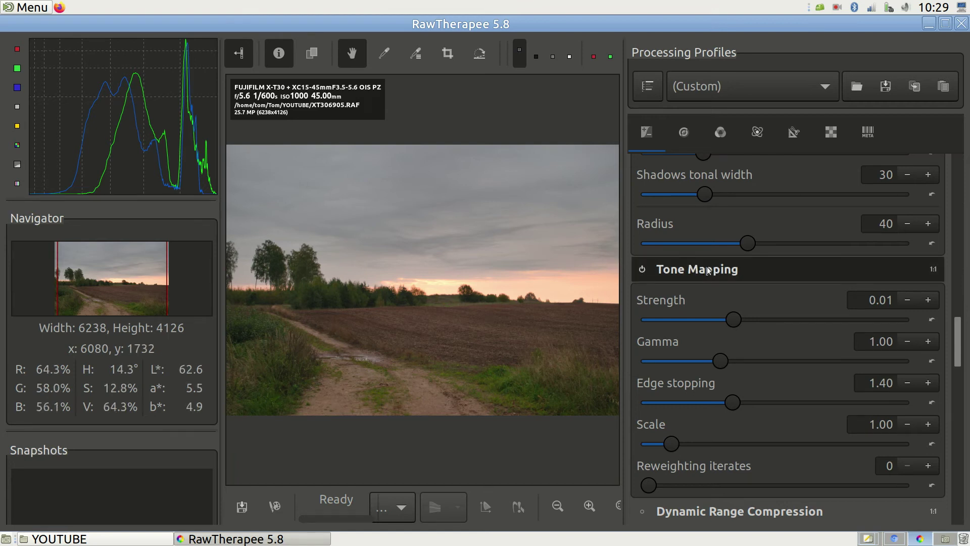
scroll(711, 270, down, 3)
Step: Enable the Graduated Filter and position its centre on the horizon
scroll(708, 266, down, 6)
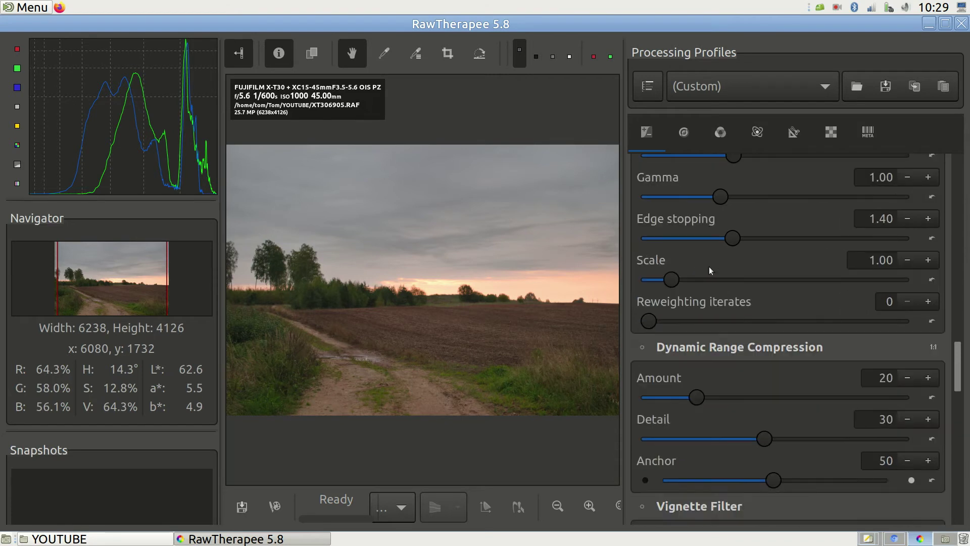
scroll(708, 265, down, 2)
scroll(709, 268, down, 7)
scroll(708, 269, down, 1)
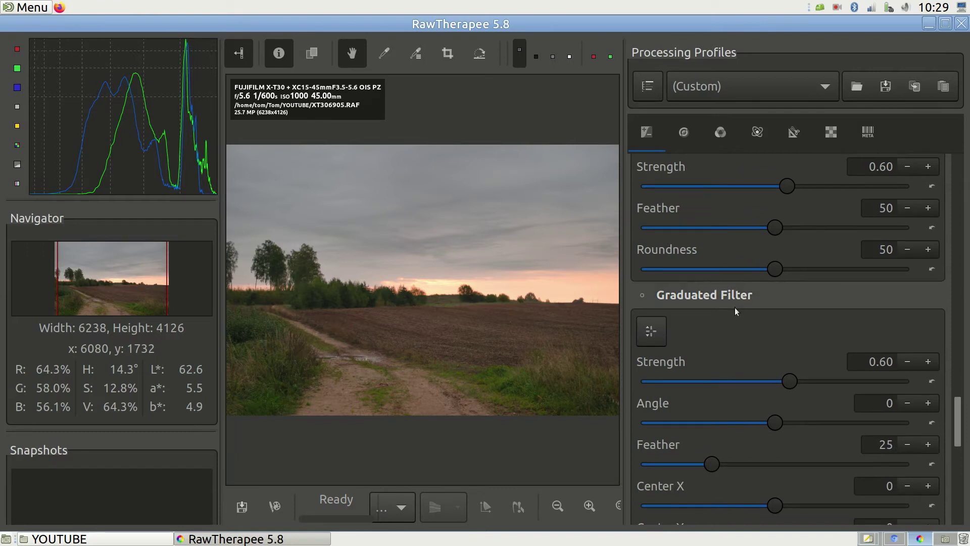
click(642, 296)
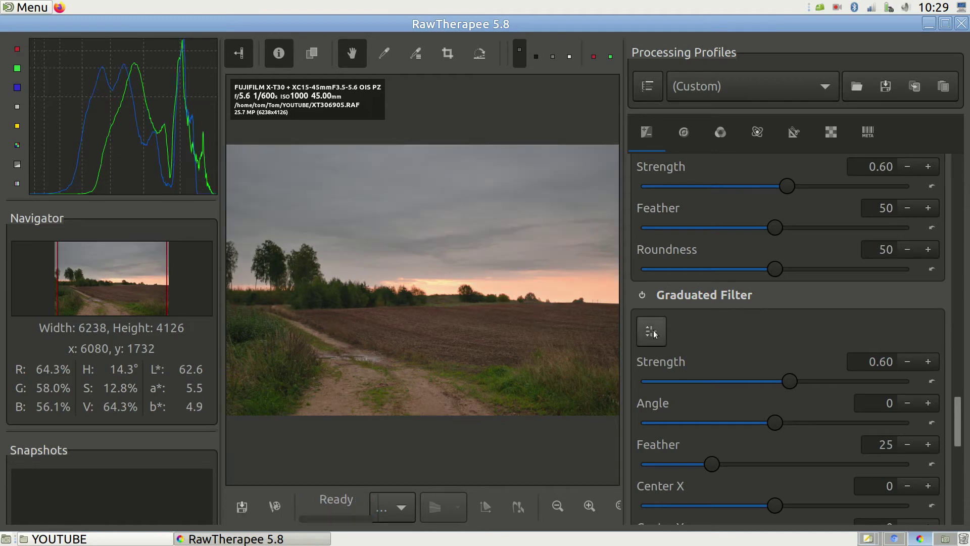
click(653, 331)
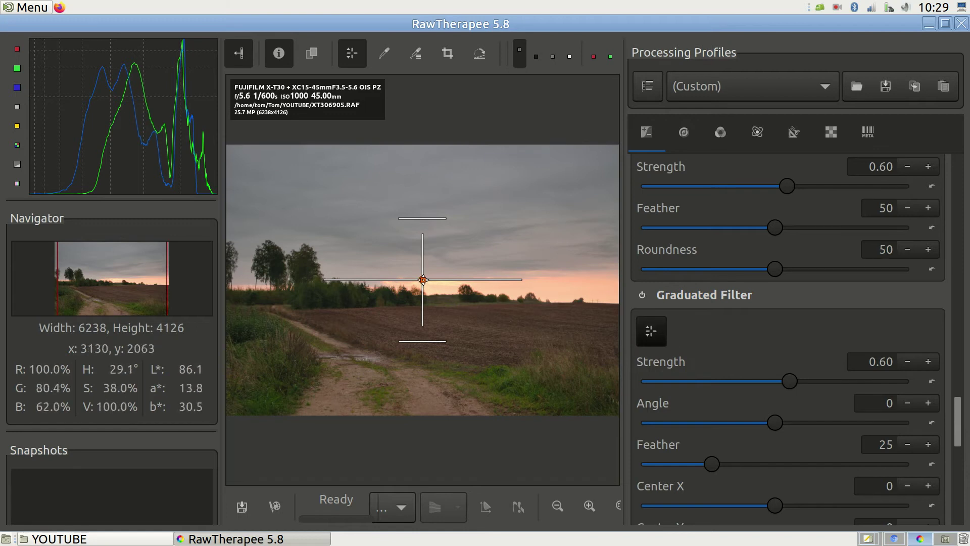
drag(423, 279, 468, 275)
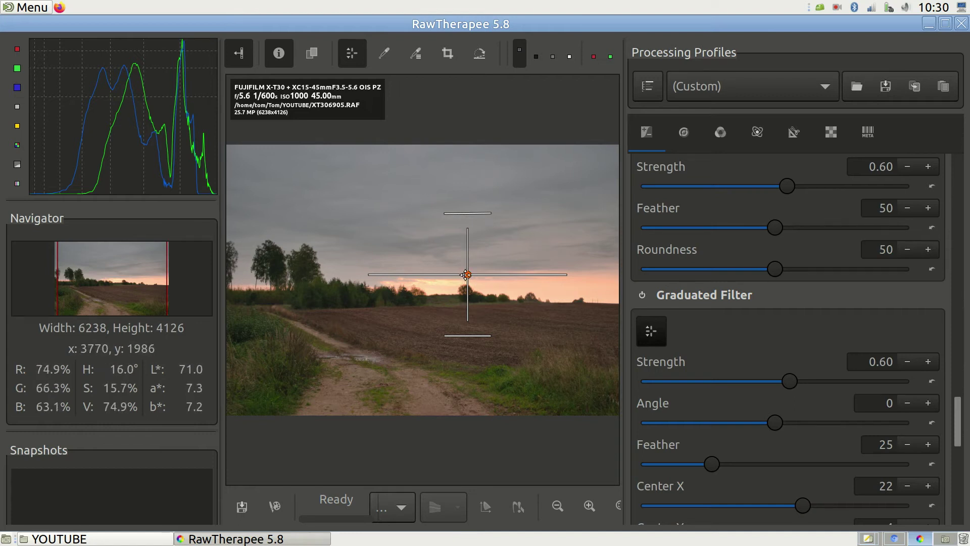
drag(467, 275, 467, 274)
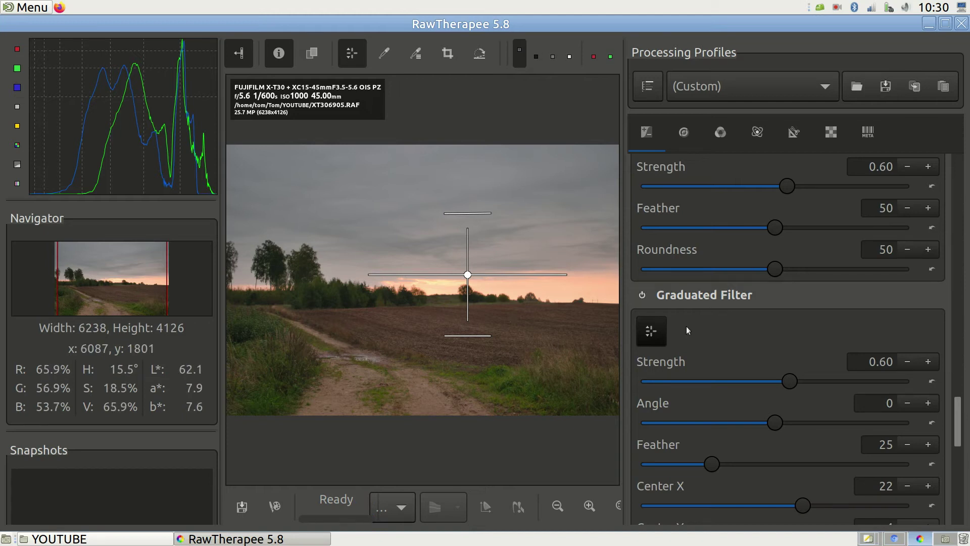
Step: Compare the filter on and off, then set its strength to 0.65
click(642, 296)
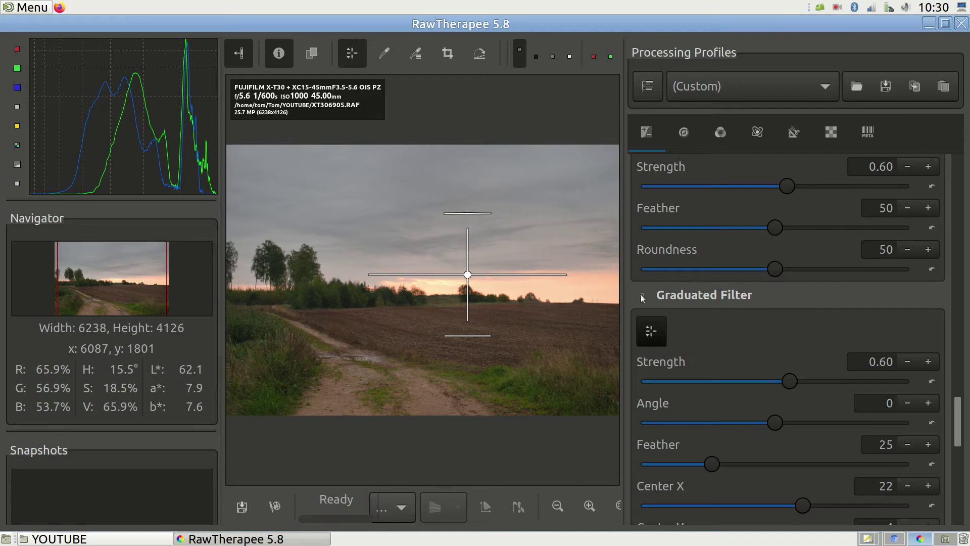
click(641, 296)
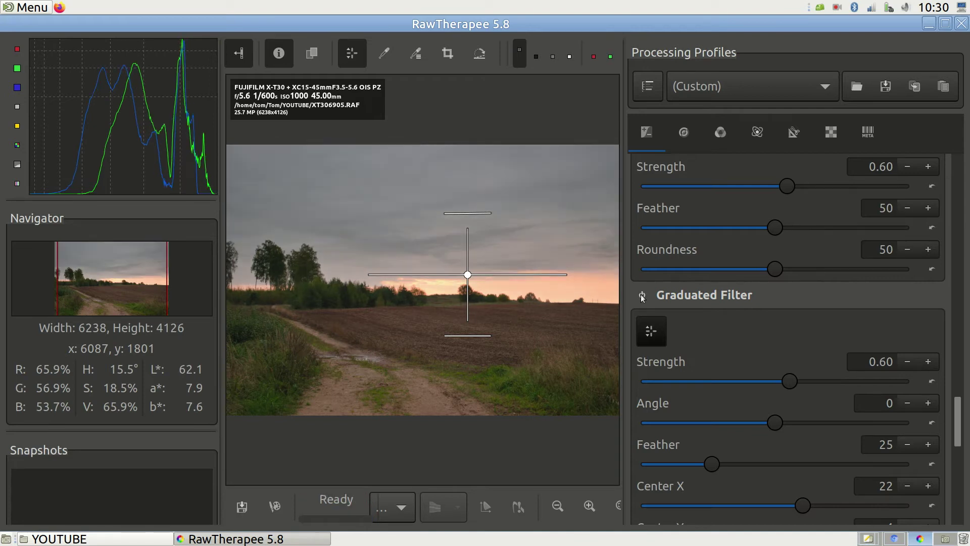
click(642, 296)
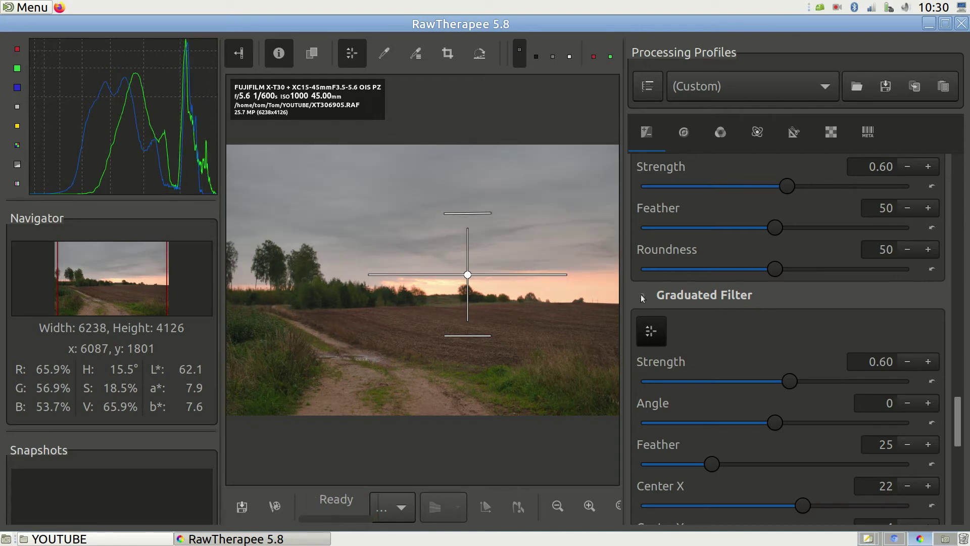
click(642, 295)
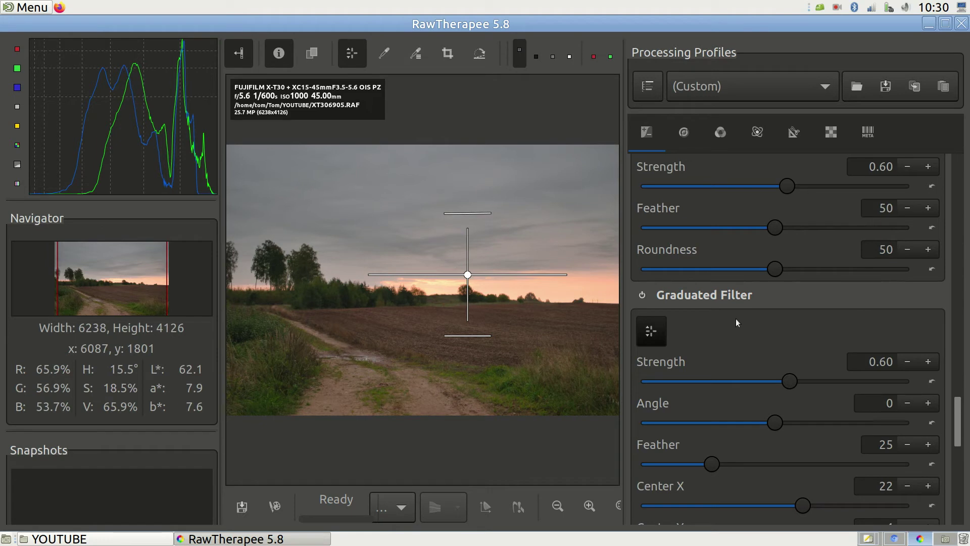
drag(789, 381, 861, 381)
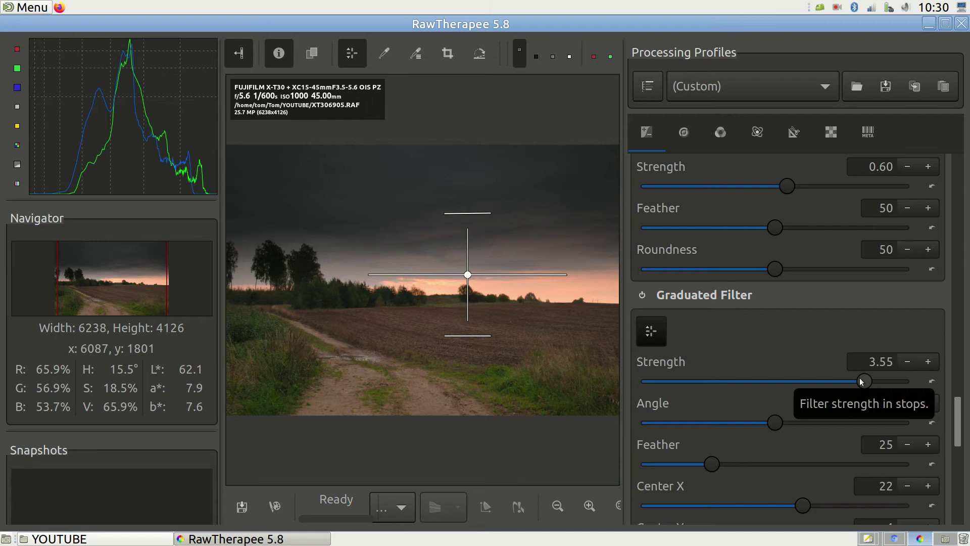
drag(862, 382, 788, 381)
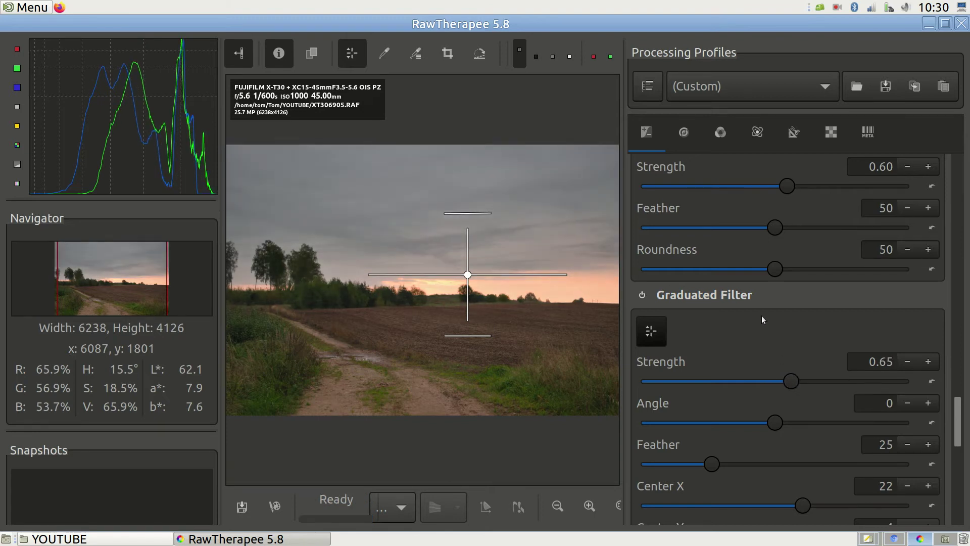
drag(791, 381, 791, 381)
Step: In the Detail tab, enable sharpening on edges only with a raised threshold
scroll(727, 320, down, 12)
scroll(727, 321, up, 2)
scroll(727, 320, up, 15)
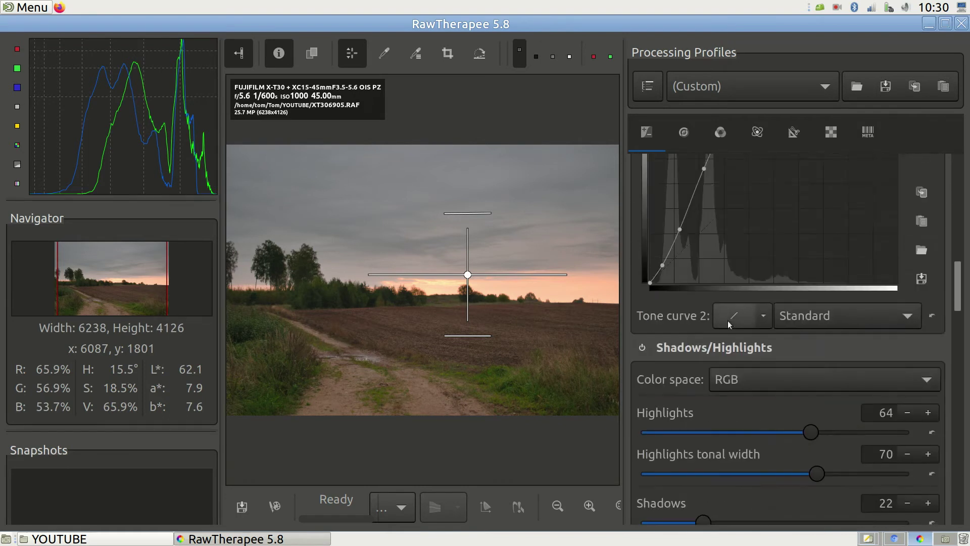
scroll(727, 321, up, 8)
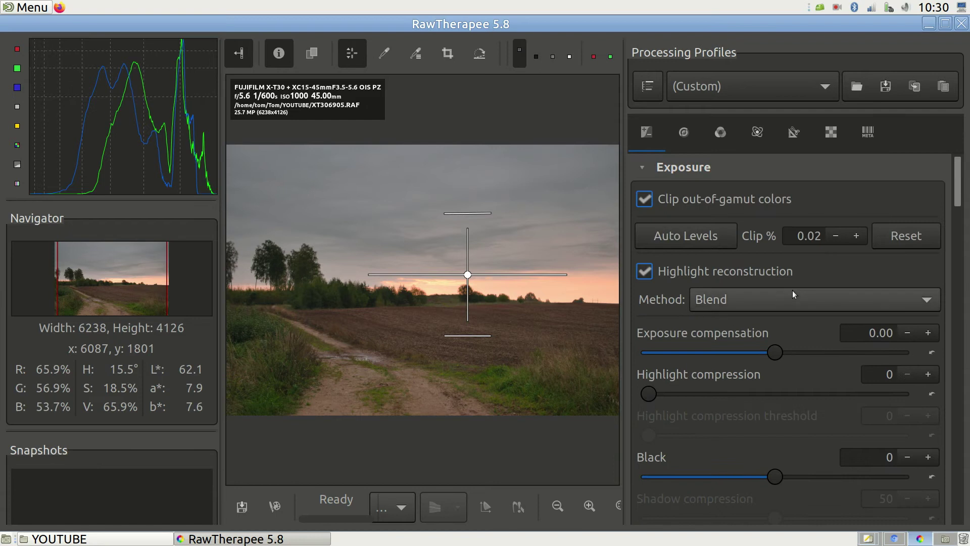
click(684, 133)
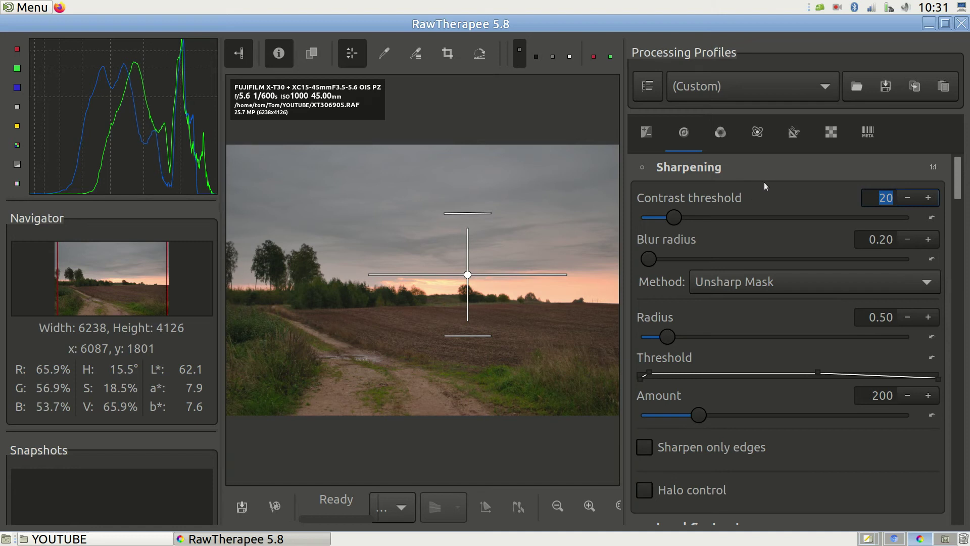
click(642, 170)
click(646, 448)
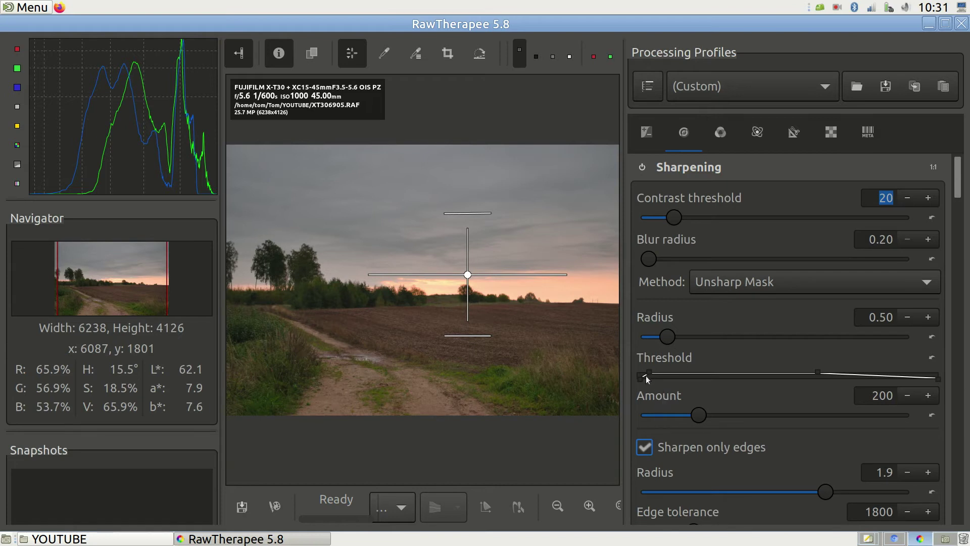
drag(645, 375, 666, 374)
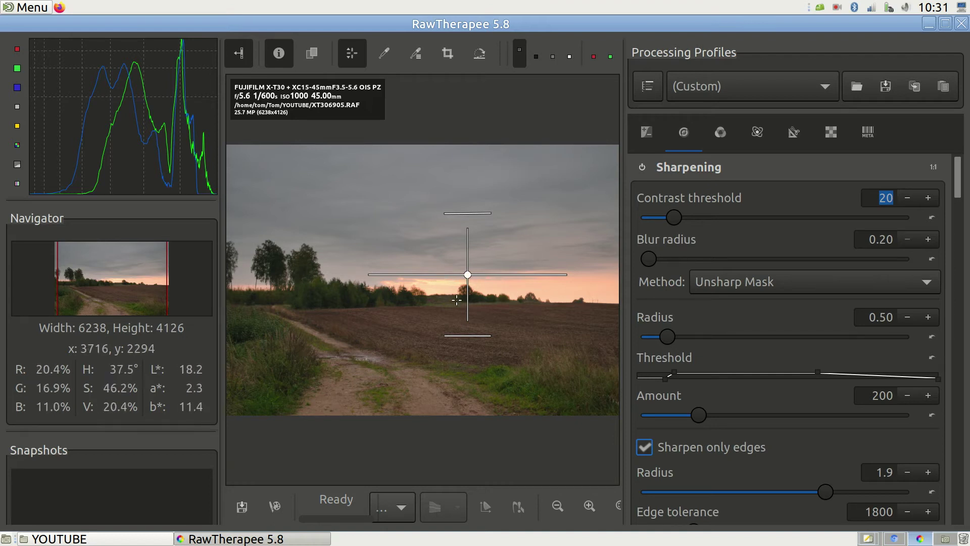
Step: Scroll down the Detail tools to reach the Local Contrast settings
scroll(427, 311, up, 2)
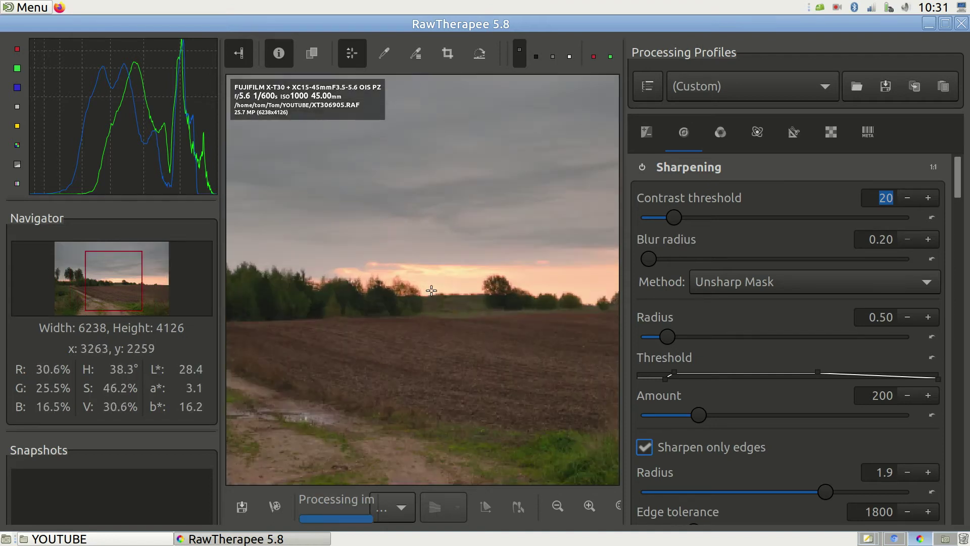
scroll(430, 289, up, 1)
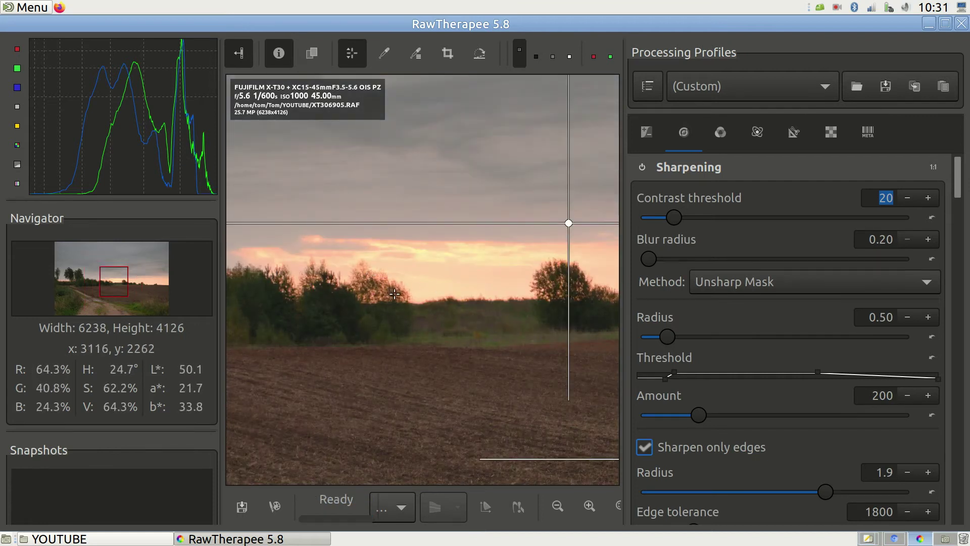
scroll(395, 293, down, 1)
scroll(394, 293, down, 2)
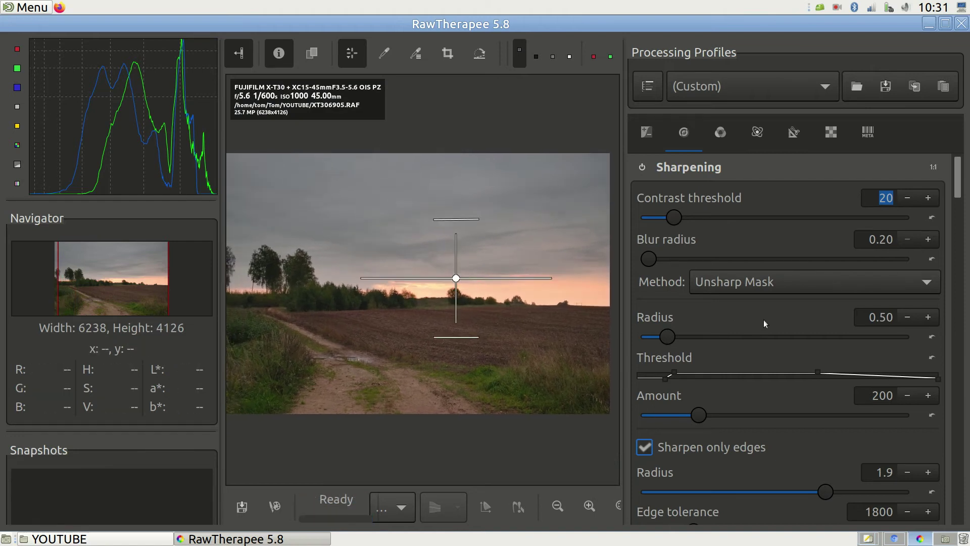
scroll(764, 324, down, 5)
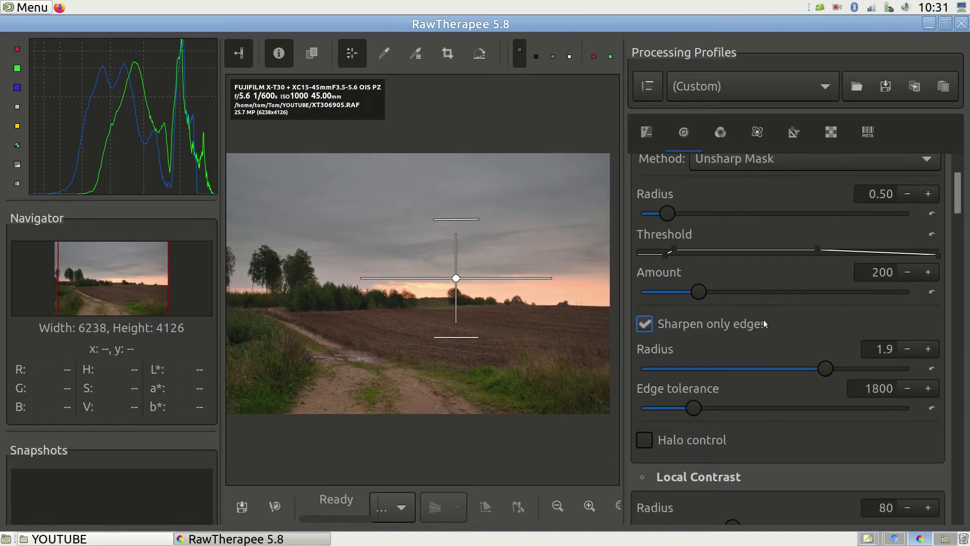
scroll(763, 323, down, 5)
scroll(764, 323, down, 1)
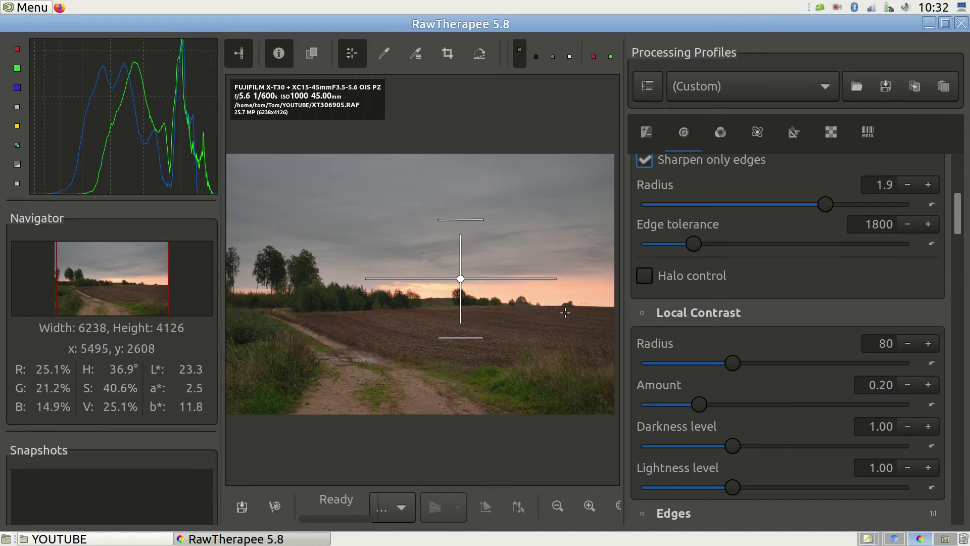
Step: Compare Local Contrast on and off, then lower its amount to 0.05
click(642, 313)
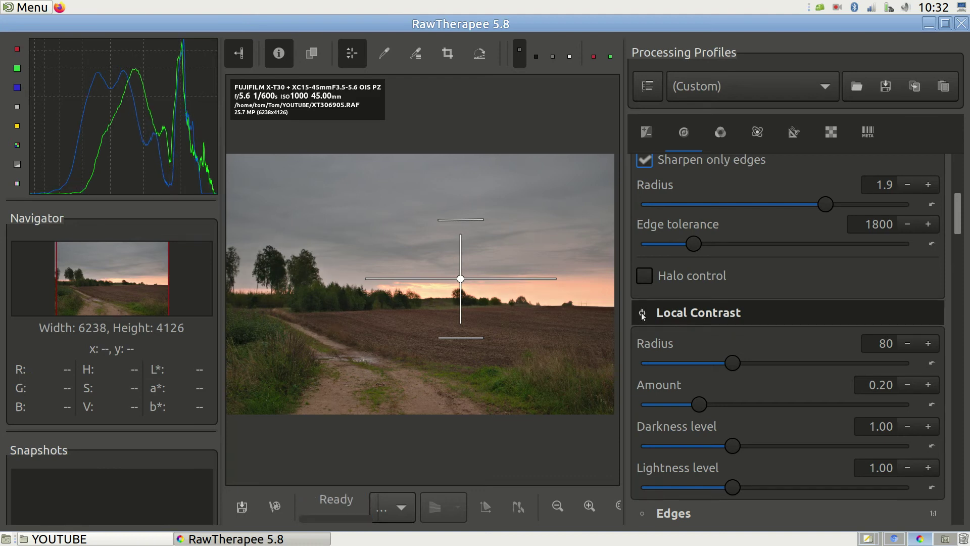
click(642, 314)
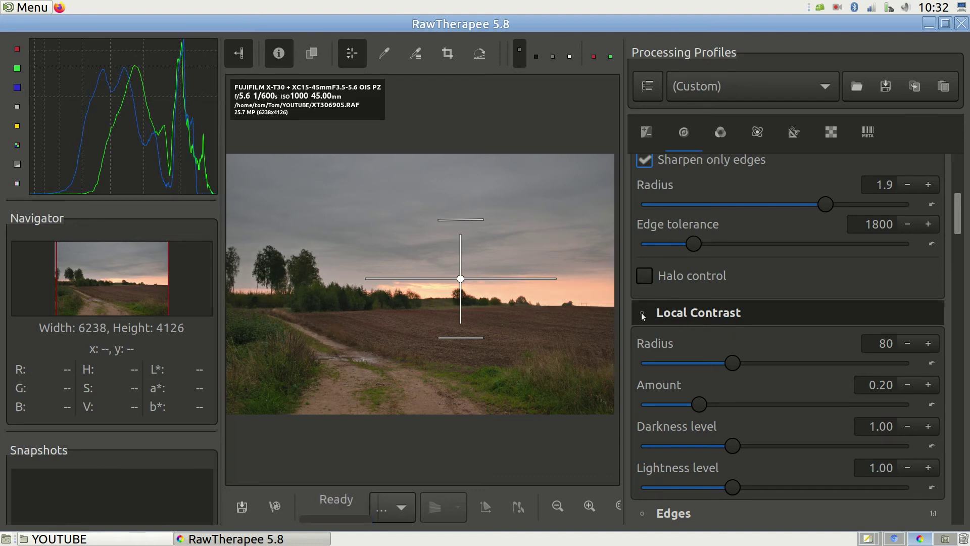
click(642, 314)
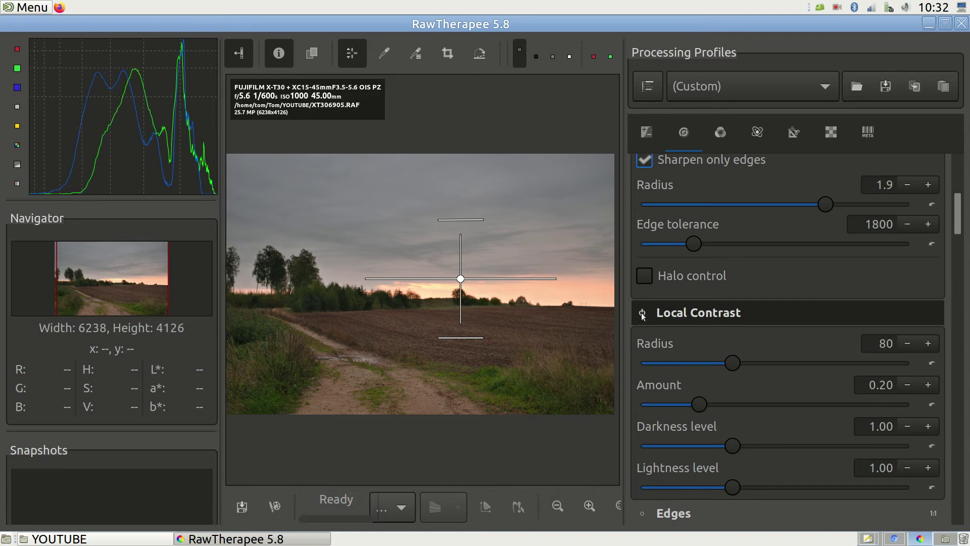
click(642, 313)
click(642, 314)
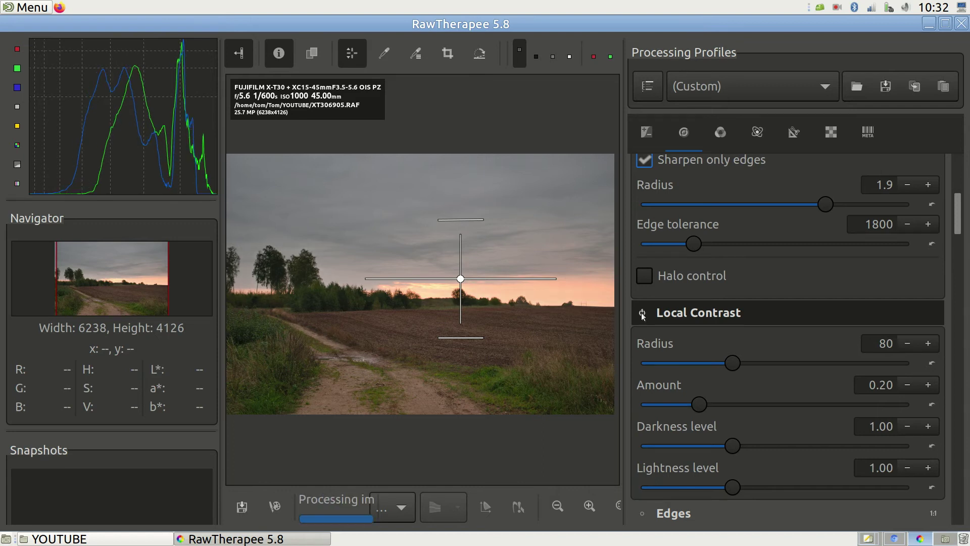
click(642, 314)
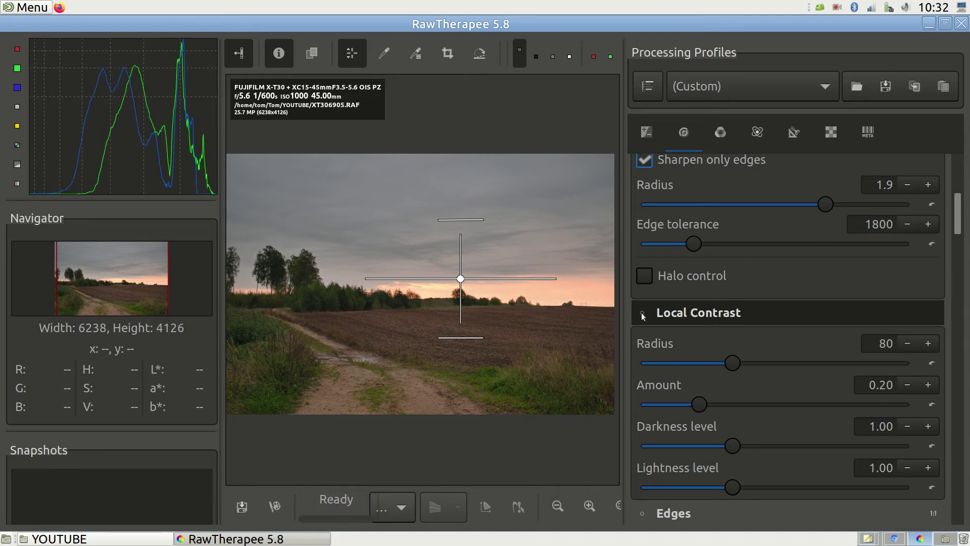
click(642, 314)
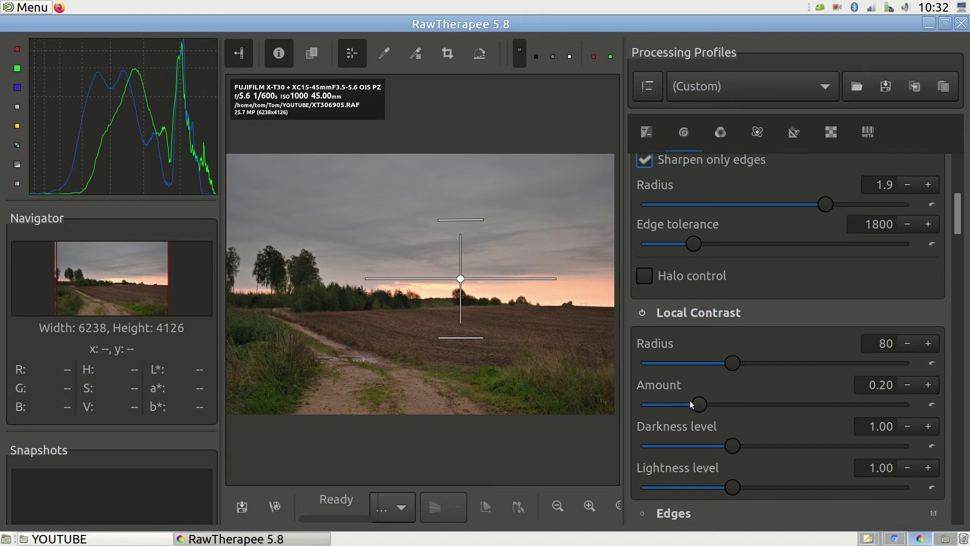
drag(698, 407, 660, 406)
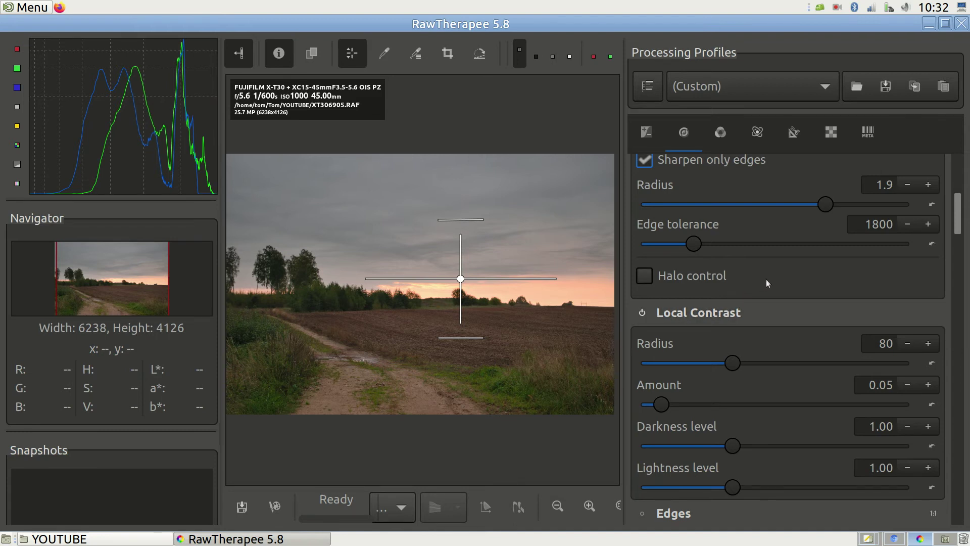
scroll(760, 281, down, 6)
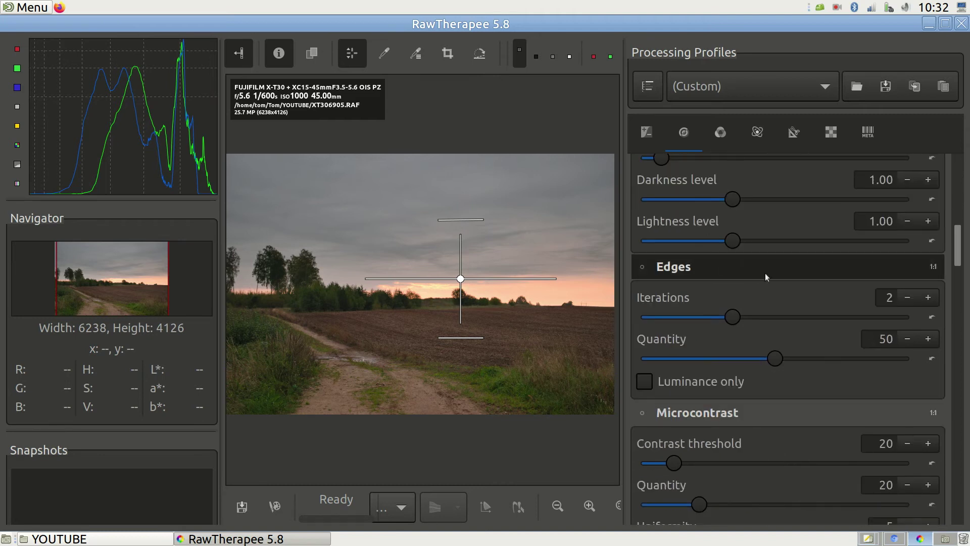
Step: View the photo at 100% and enable Impulse Noise Reduction and Noise Reduction
scroll(765, 277, down, 1)
scroll(766, 277, down, 6)
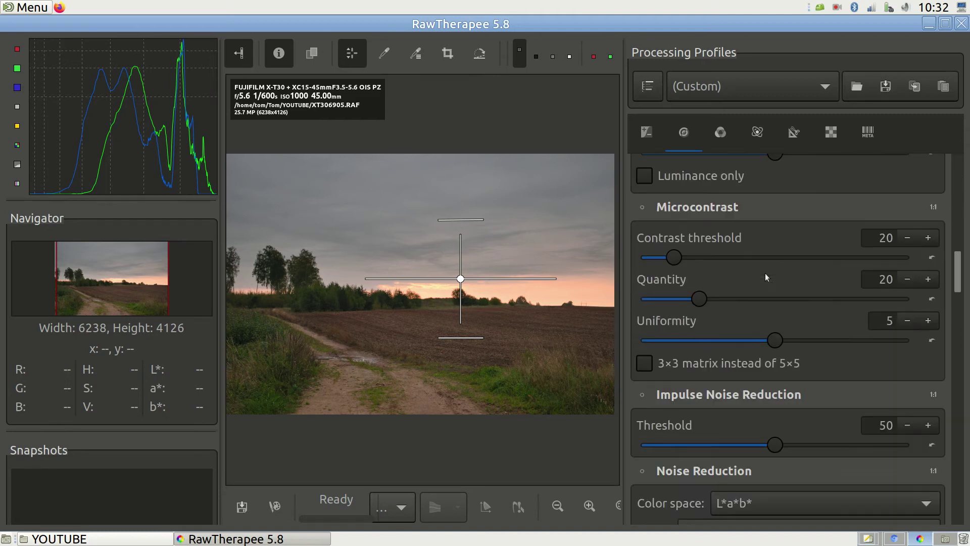
scroll(765, 277, down, 2)
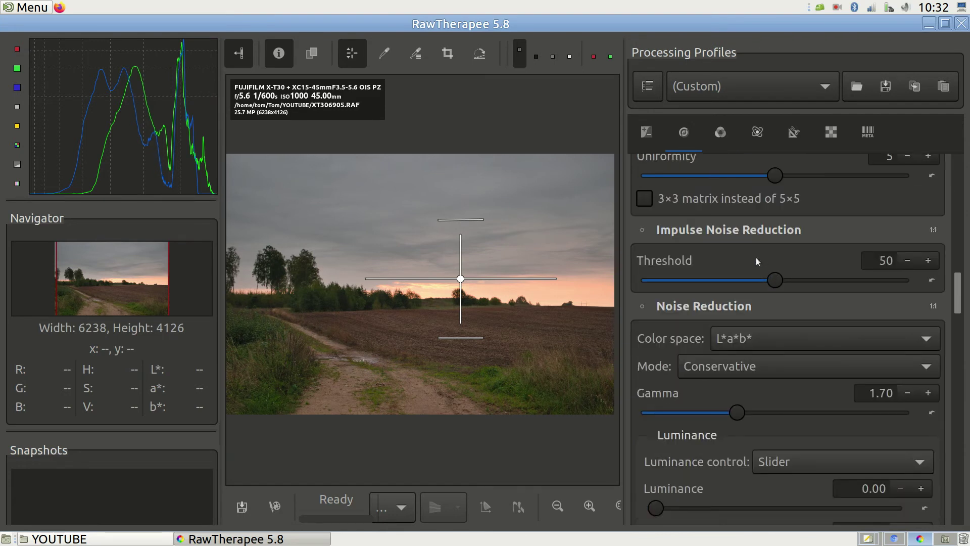
middle_click(485, 282)
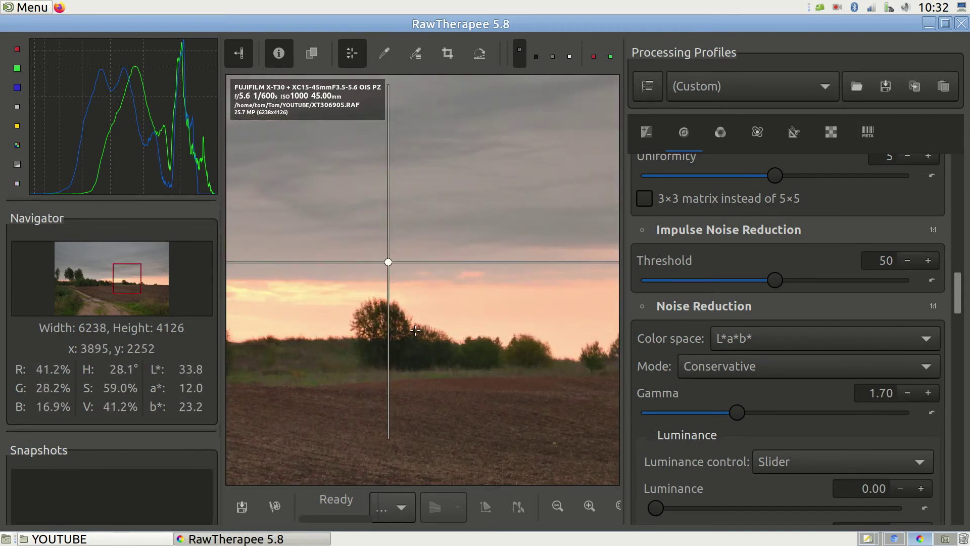
scroll(441, 299, up, 1)
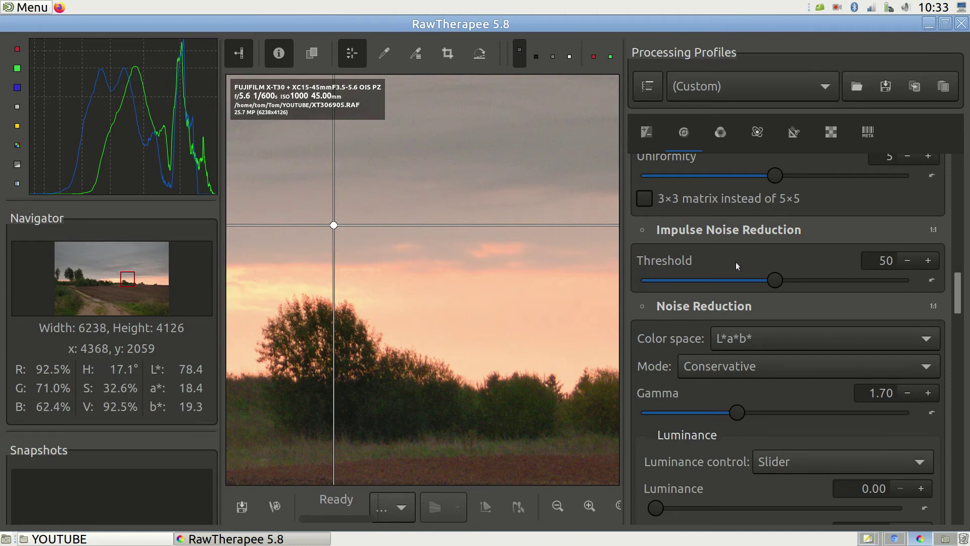
click(642, 230)
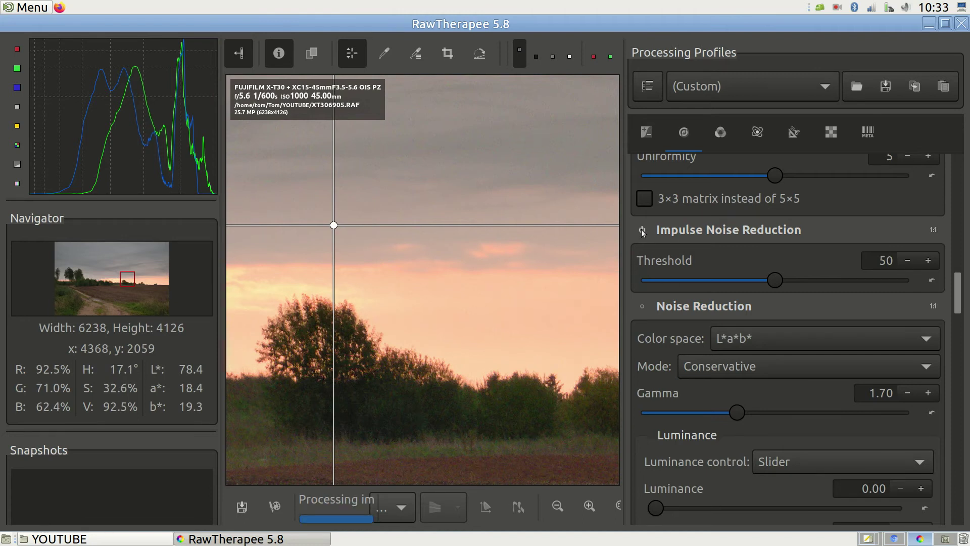
click(642, 307)
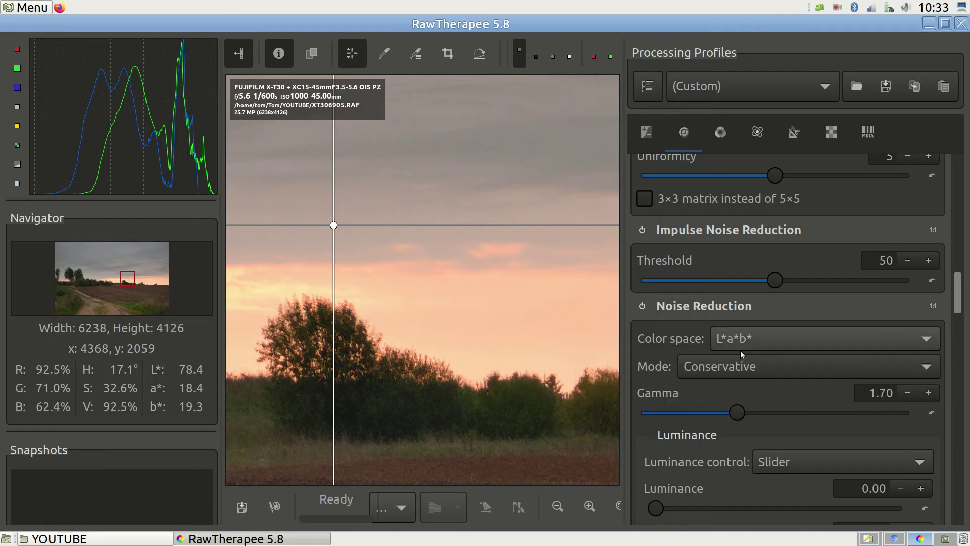
scroll(775, 377, down, 1)
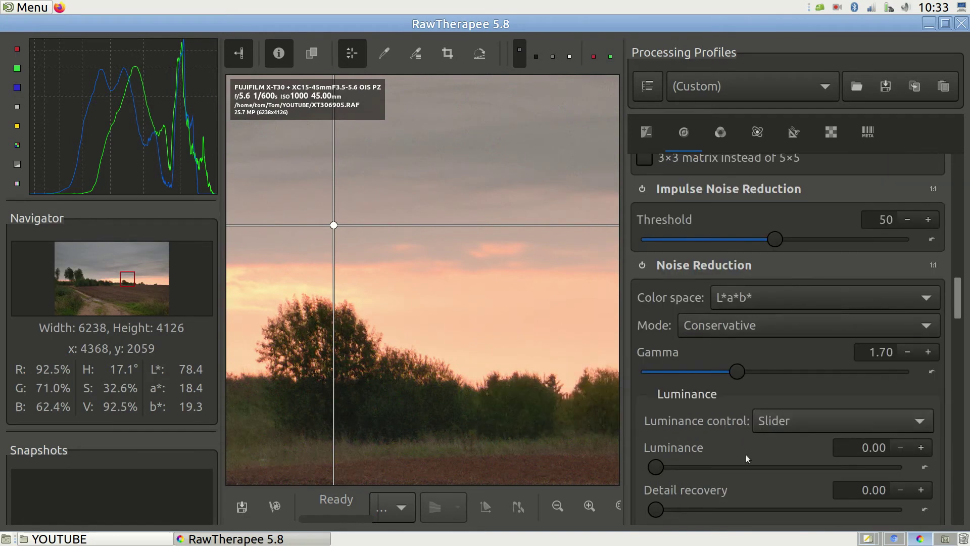
scroll(746, 454, down, 1)
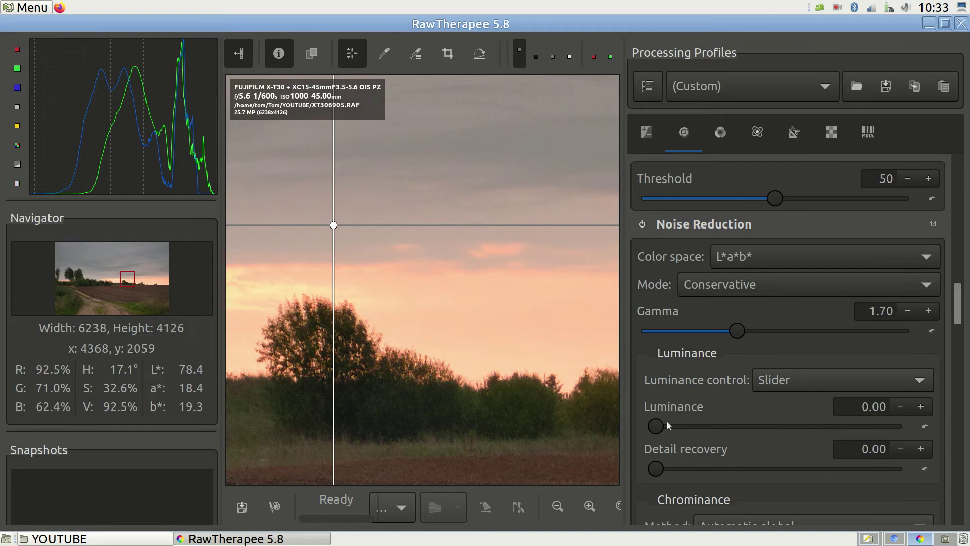
Step: Set Noise Reduction luminance to 5.98 and detail recovery to 5.77
drag(656, 426, 671, 428)
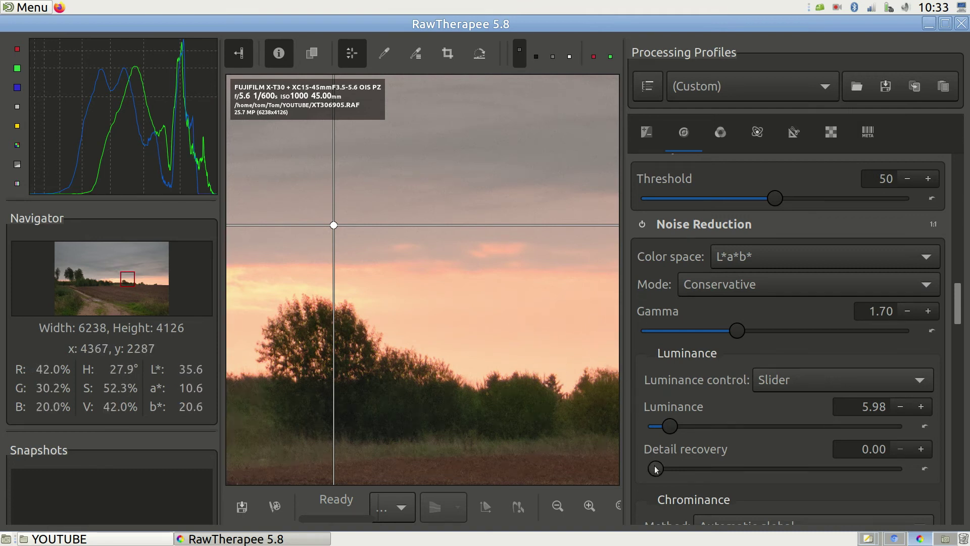
drag(655, 469, 670, 467)
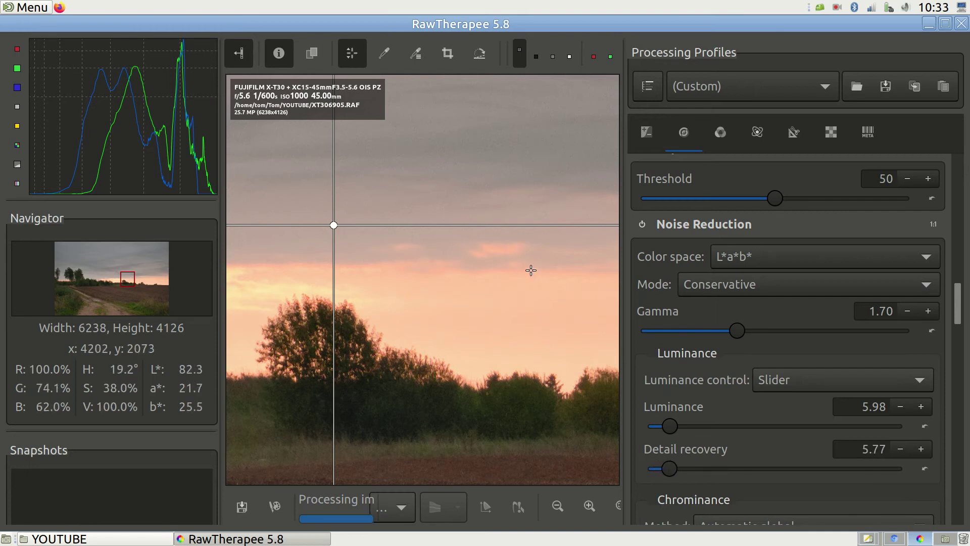
scroll(522, 273, down, 5)
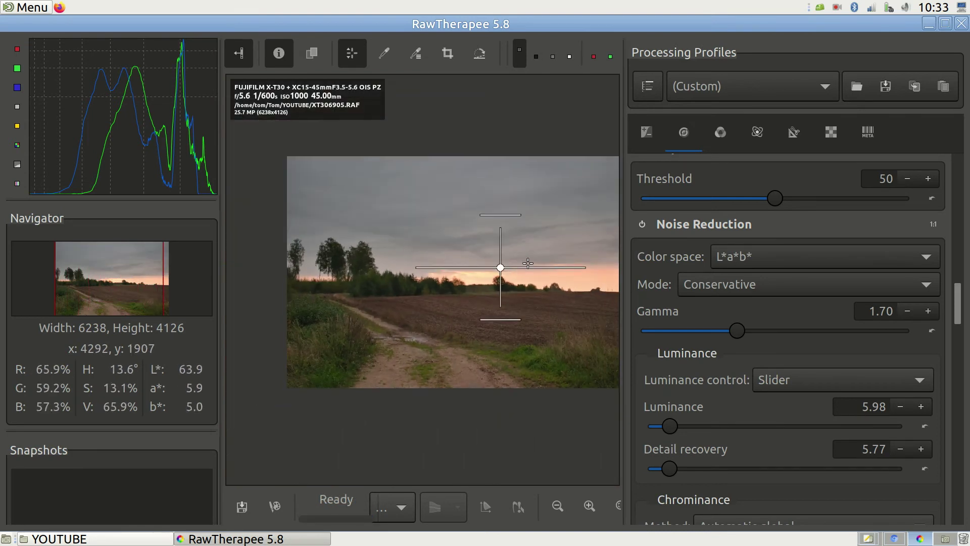
scroll(498, 268, down, 1)
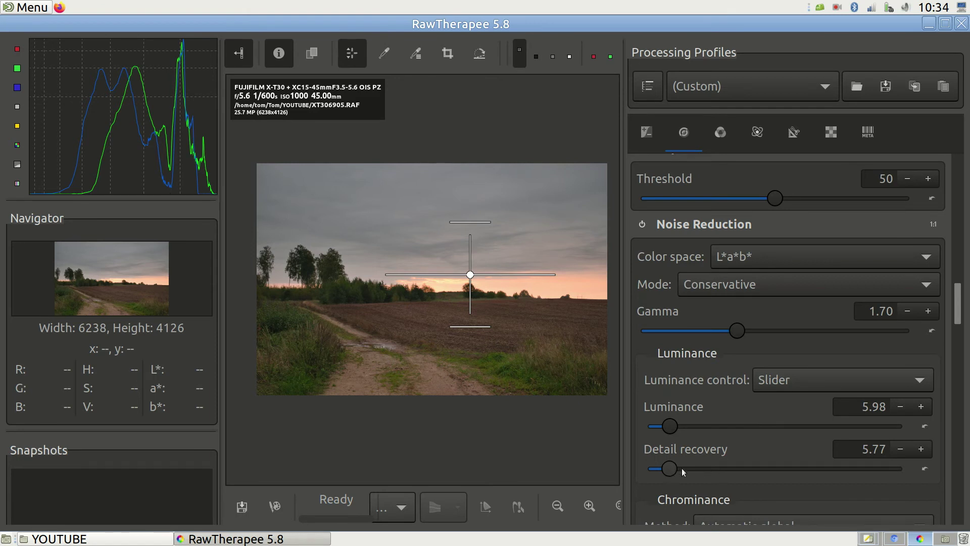
Step: Enable luminance-only Haze Removal at strength 2, comparing it off and on
scroll(801, 402, down, 15)
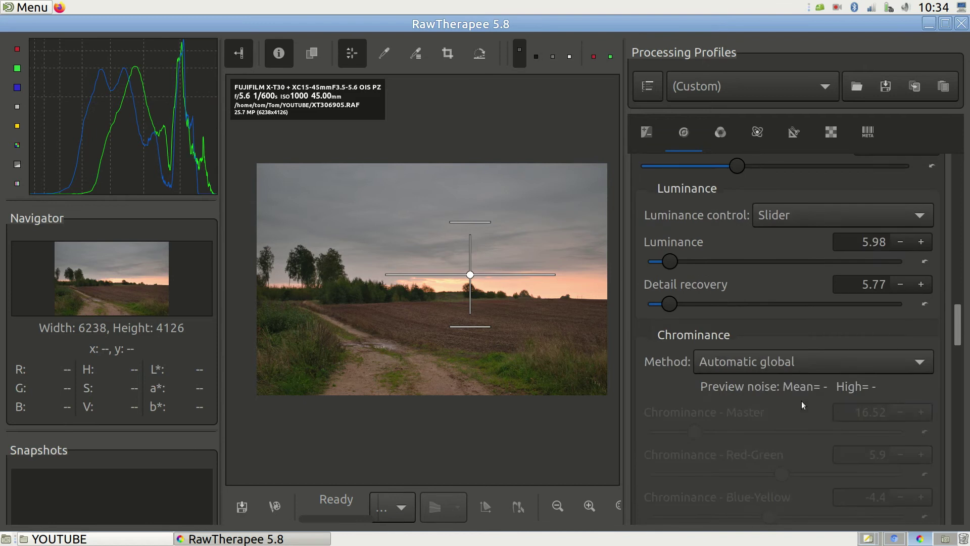
scroll(801, 401, down, 12)
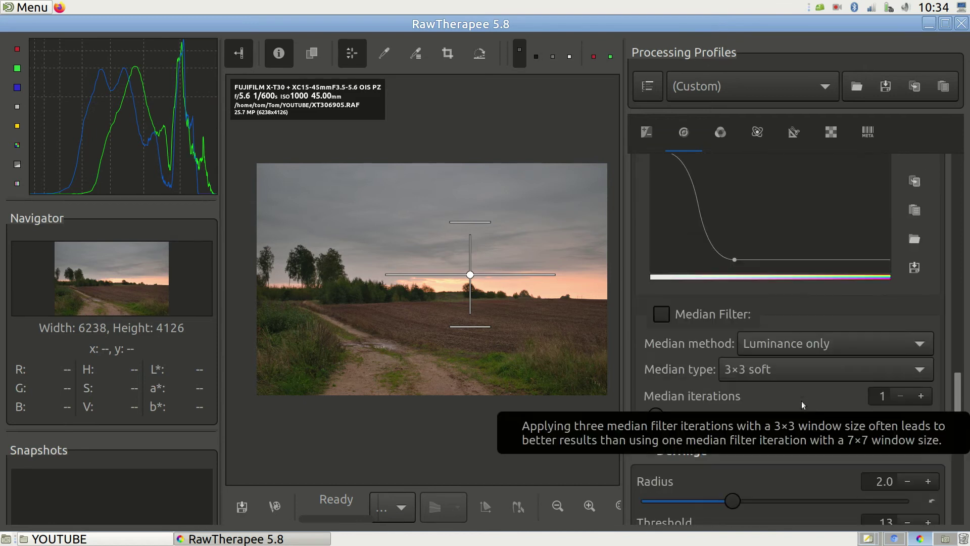
scroll(802, 403, down, 3)
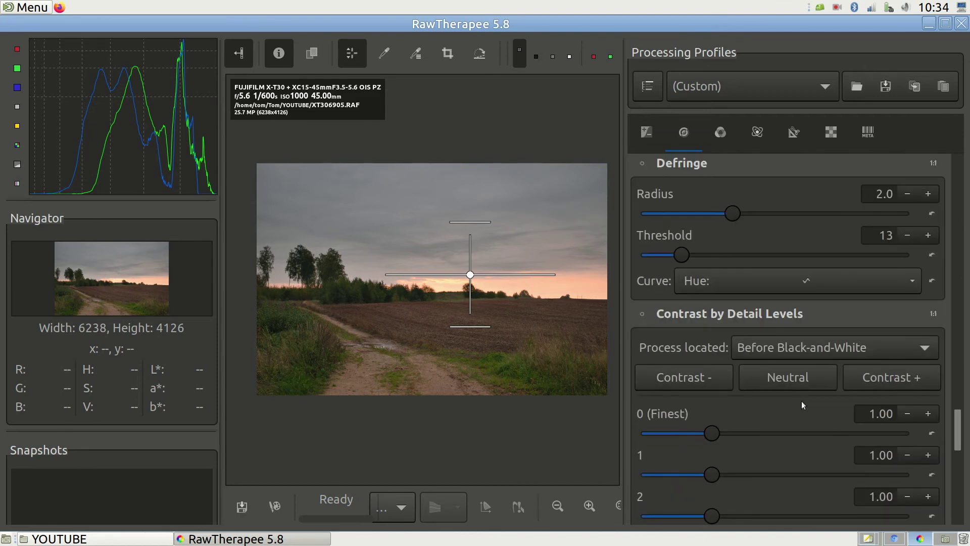
scroll(801, 406, down, 8)
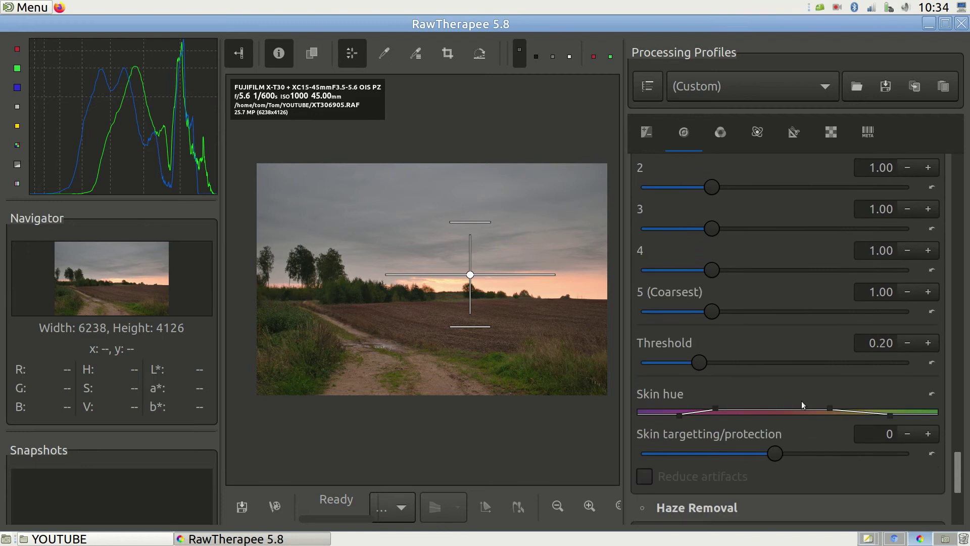
scroll(801, 401, down, 5)
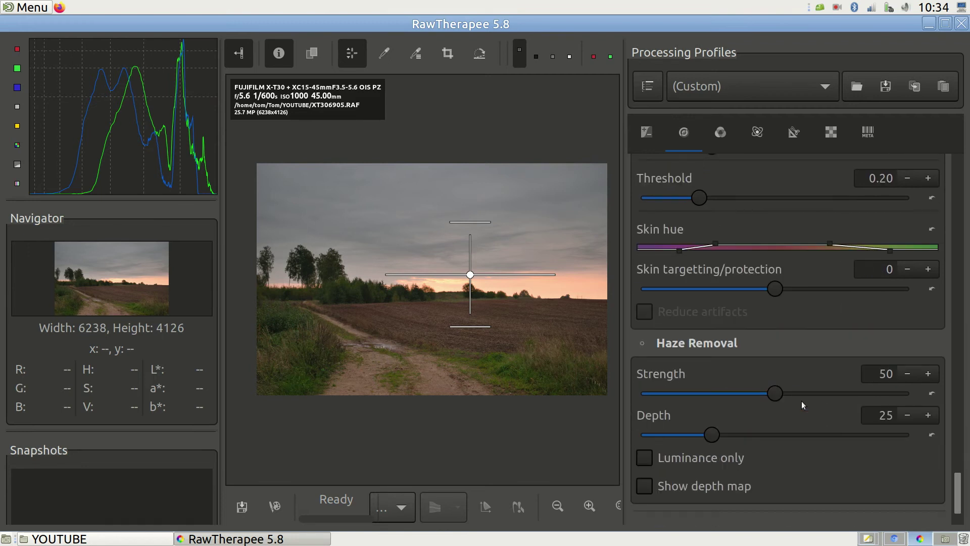
click(641, 343)
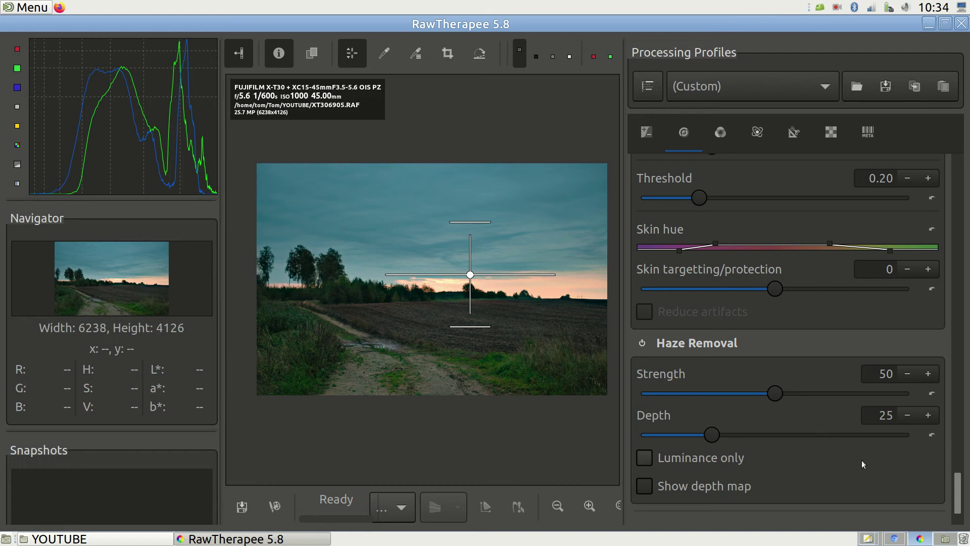
click(644, 457)
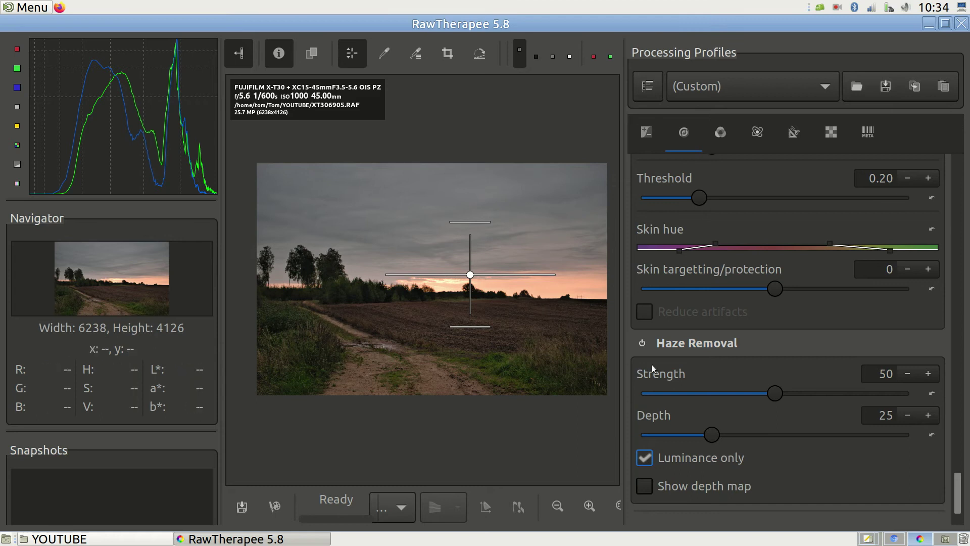
drag(774, 393, 653, 393)
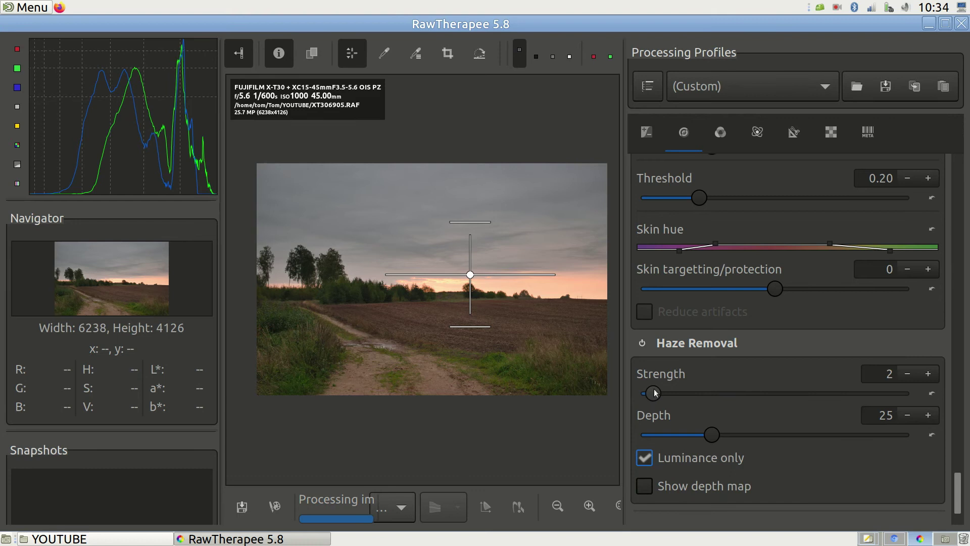
click(642, 343)
click(643, 344)
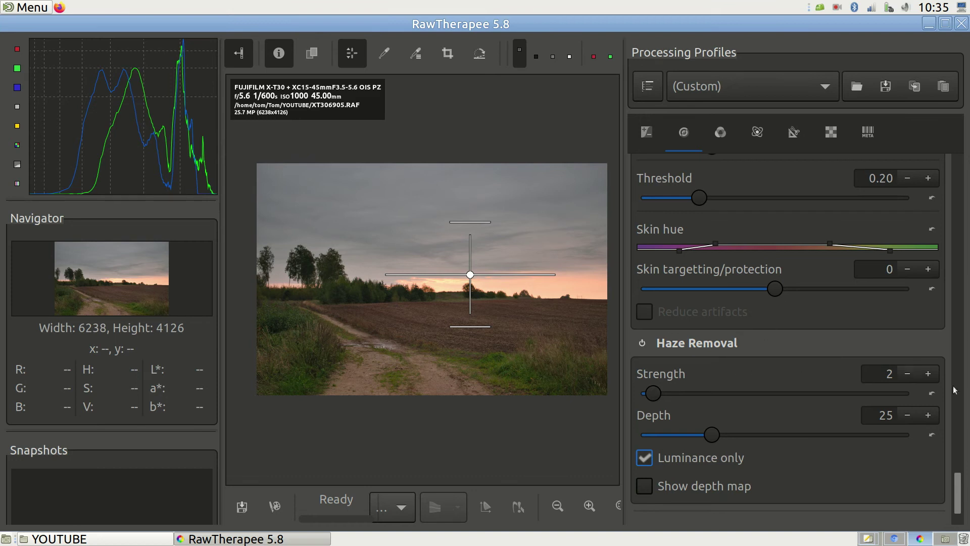
Step: In the Color tab, set white balance to Custom with temperature 6742 K
drag(957, 491, 956, 163)
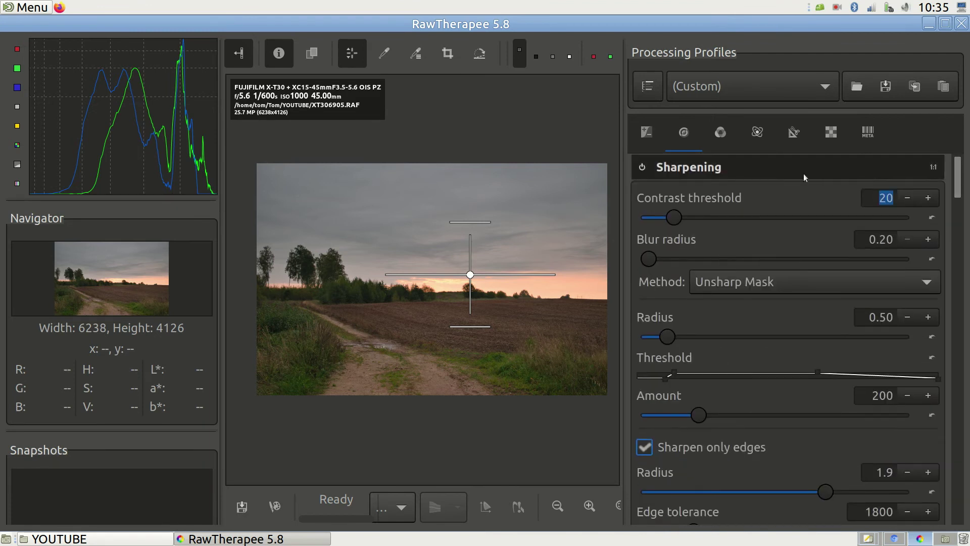
click(721, 134)
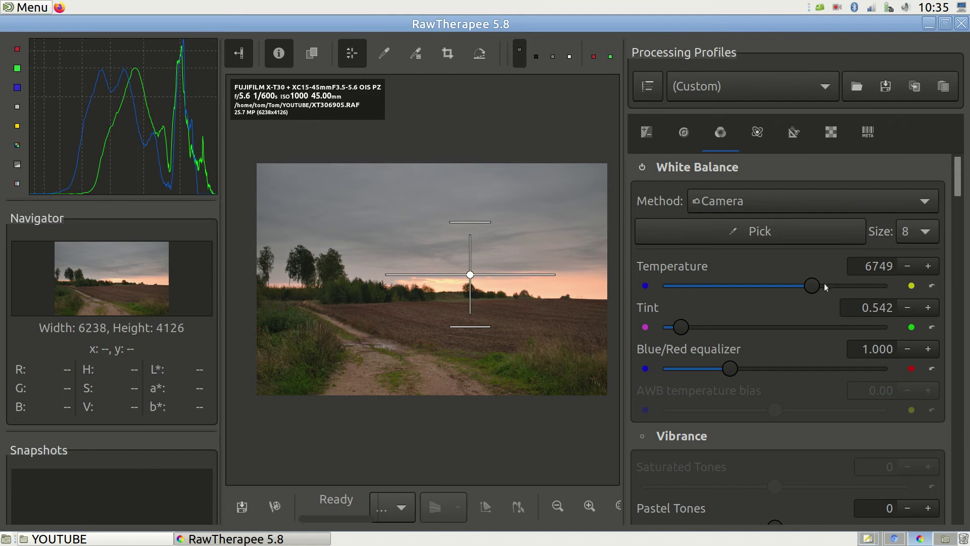
mouse_move(810, 287)
mouse_down()
mouse_move(774, 290)
mouse_move(823, 289)
mouse_move(812, 289)
mouse_up()
Step: Enable Vibrance and set the linked pastel and saturated tones to 2
scroll(756, 273, down, 3)
scroll(757, 264, down, 2)
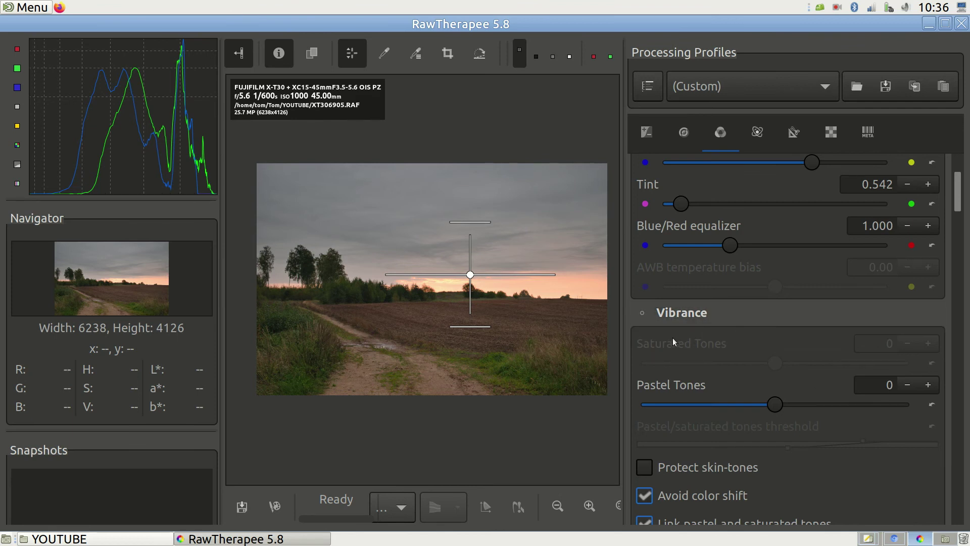
click(642, 313)
mouse_move(767, 402)
mouse_down()
mouse_move(904, 404)
mouse_move(777, 402)
mouse_up()
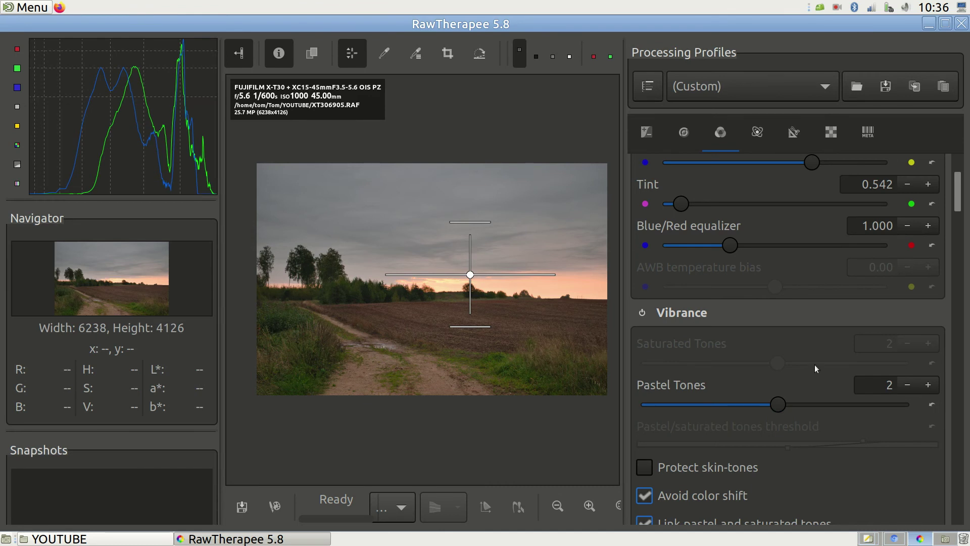
scroll(814, 365, down, 10)
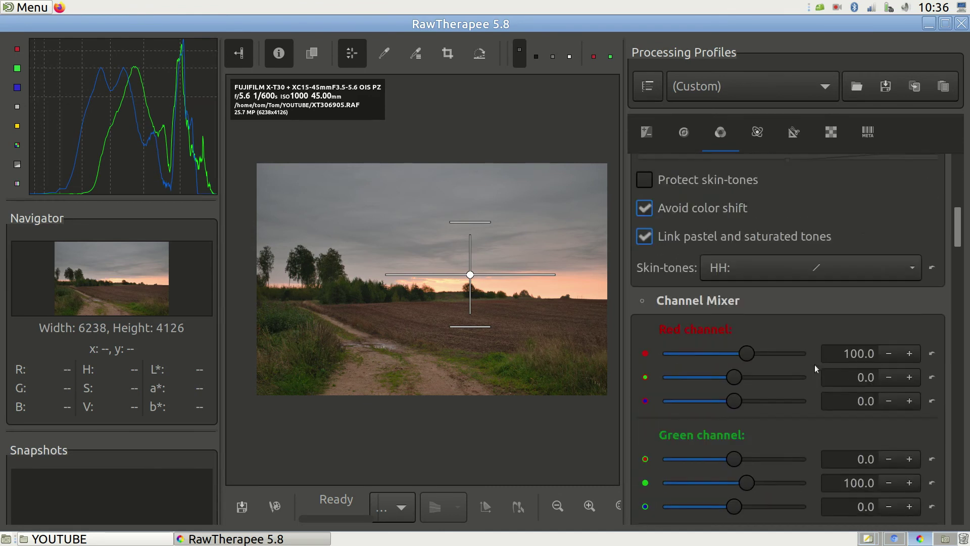
scroll(815, 365, down, 8)
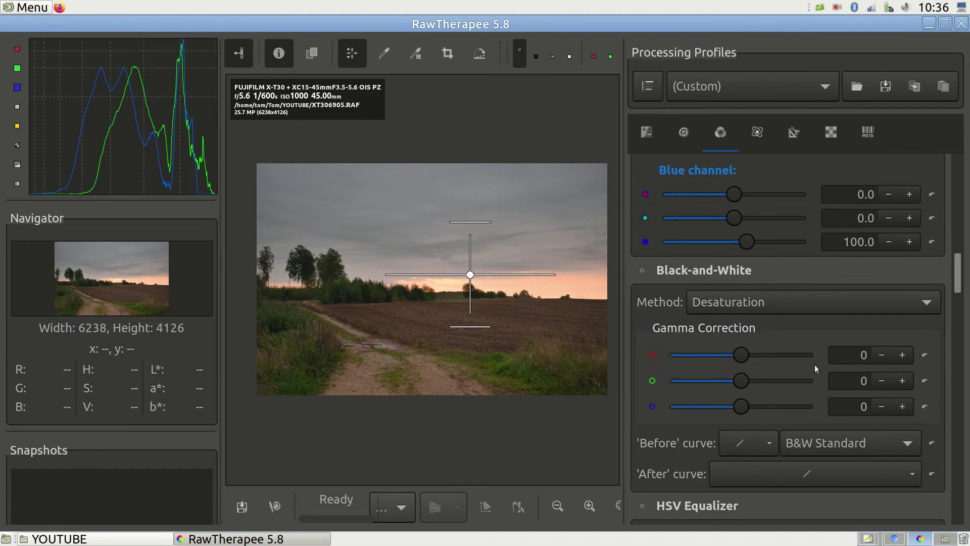
scroll(816, 344, down, 5)
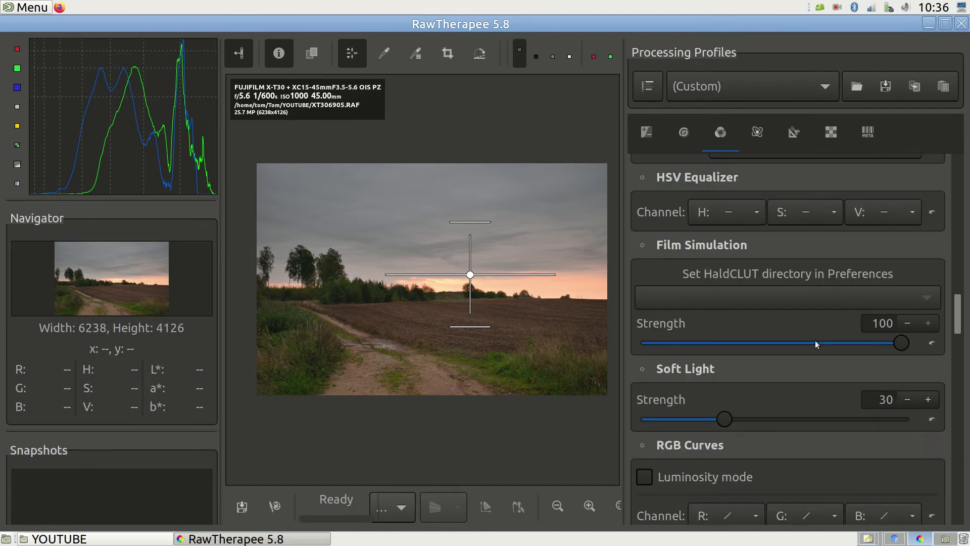
scroll(815, 341, down, 4)
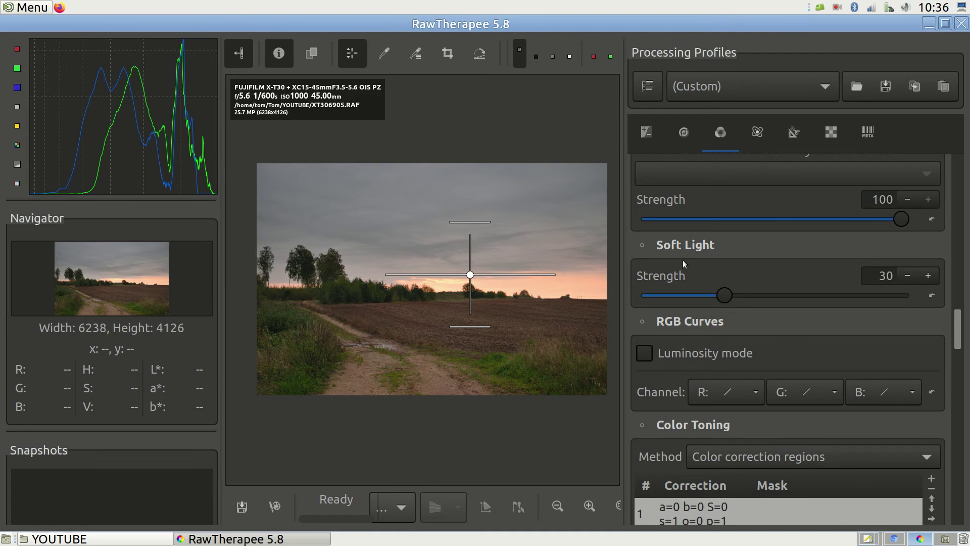
click(642, 245)
click(642, 245)
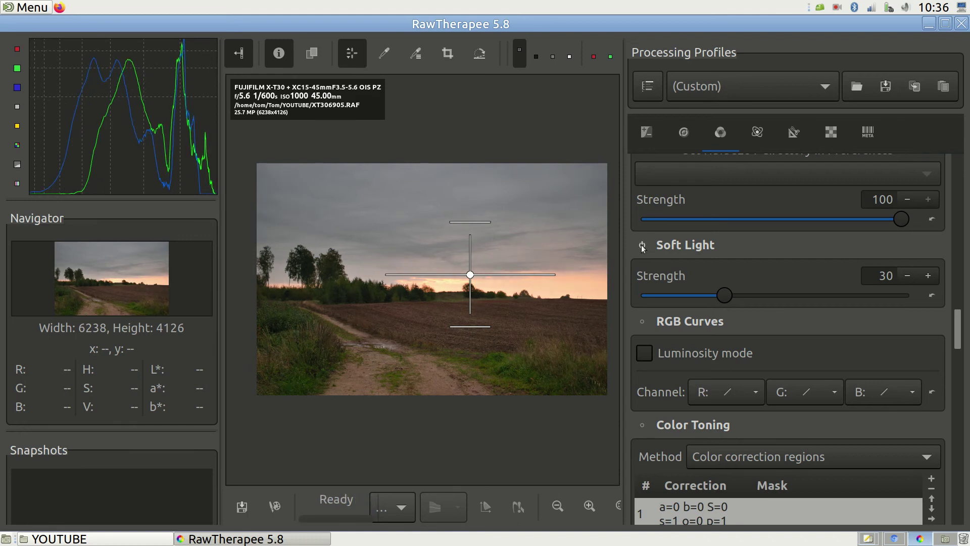
click(642, 244)
click(642, 245)
click(642, 244)
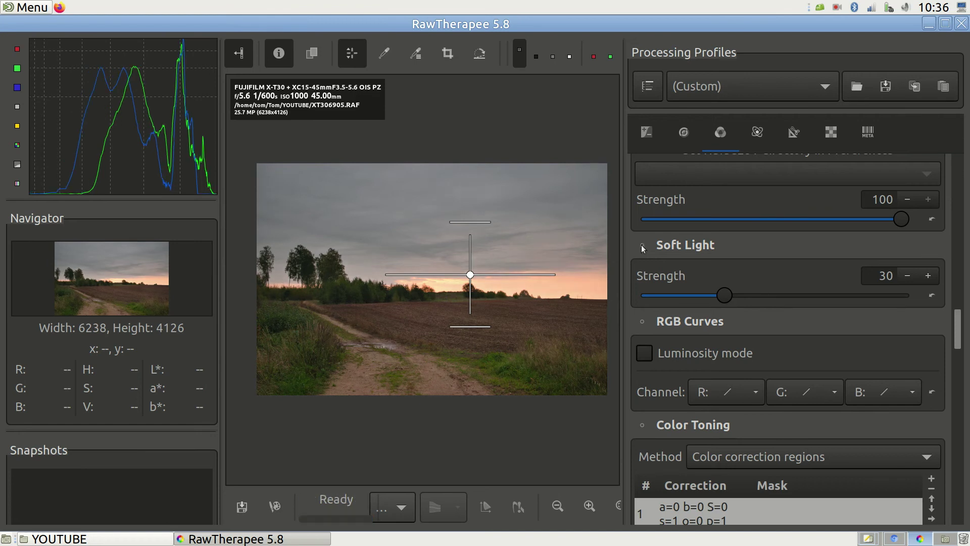
click(641, 245)
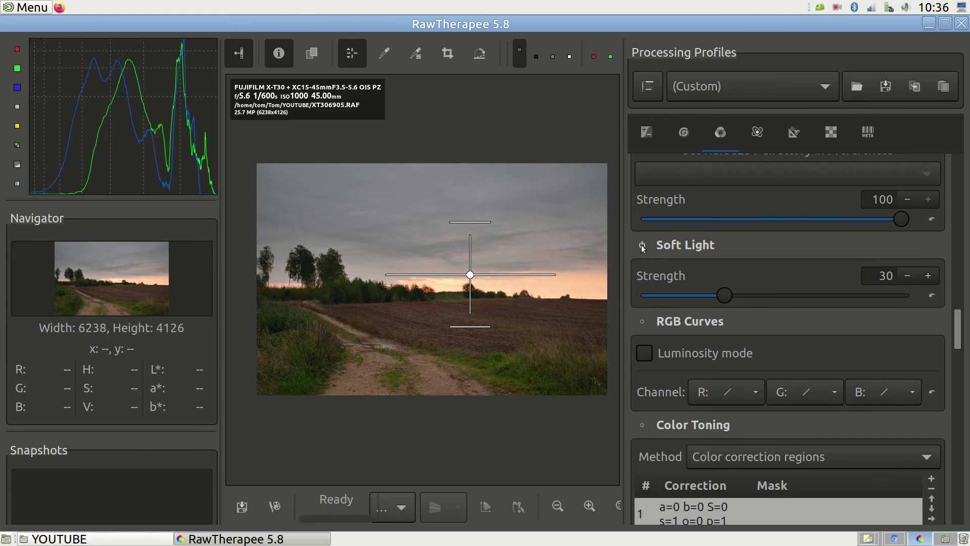
click(641, 244)
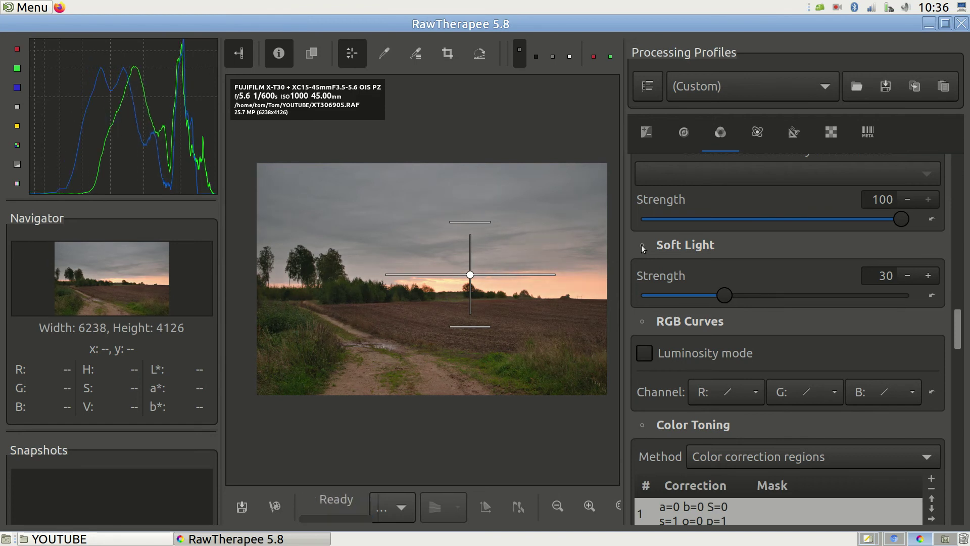
click(641, 245)
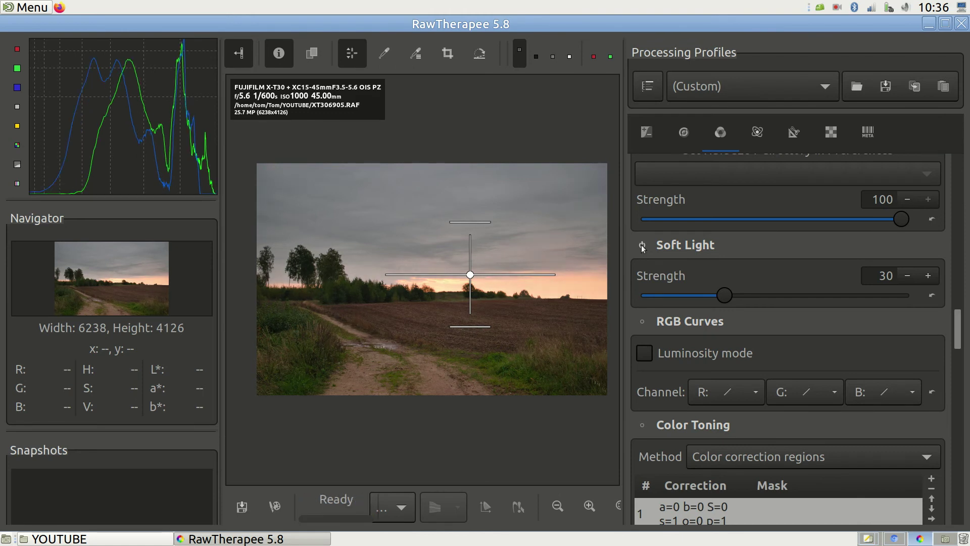
click(641, 245)
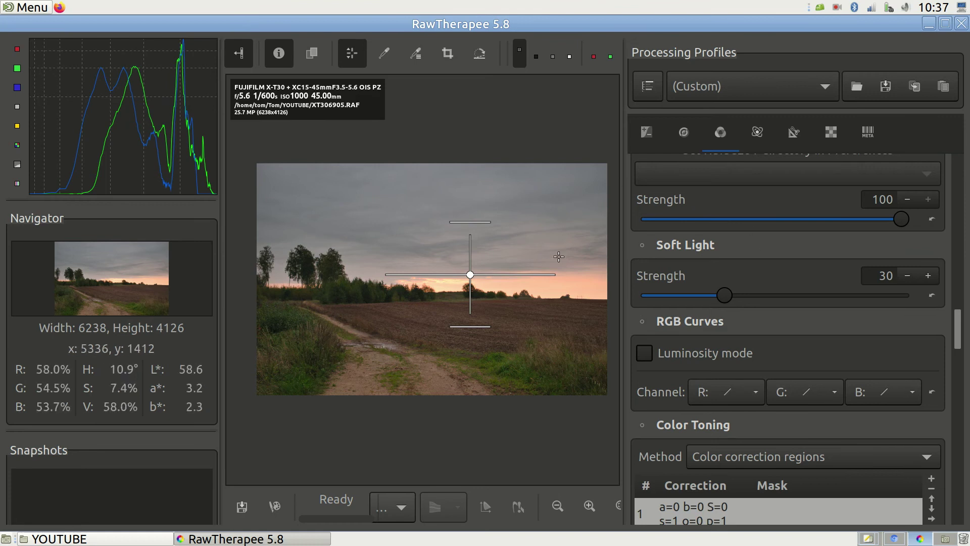
Step: Turn on Color Toning in Color correction regions mode
scroll(793, 299, down, 5)
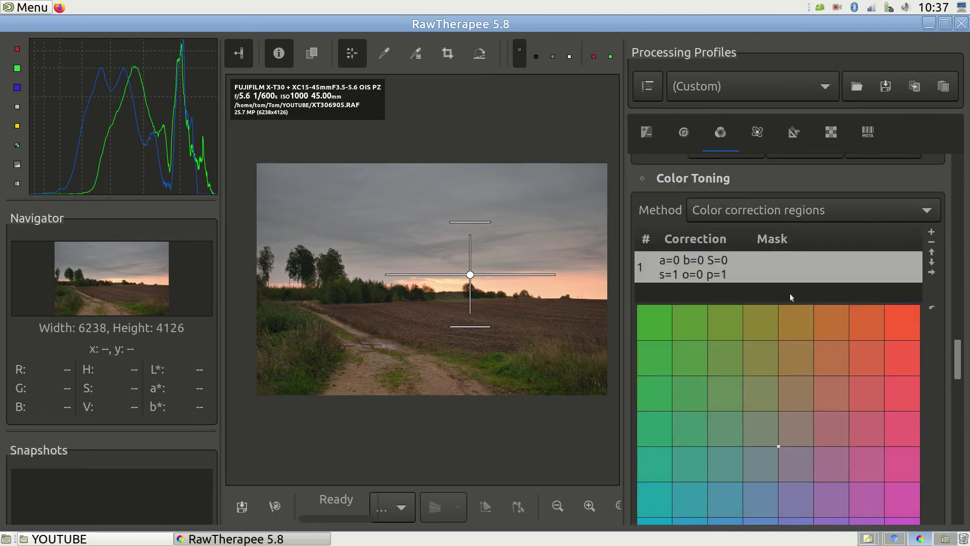
scroll(790, 298, down, 1)
scroll(791, 297, up, 1)
click(642, 179)
Step: Move the colour grid point to a subtle warm tint of a=0.031, b=0.051
click(745, 412)
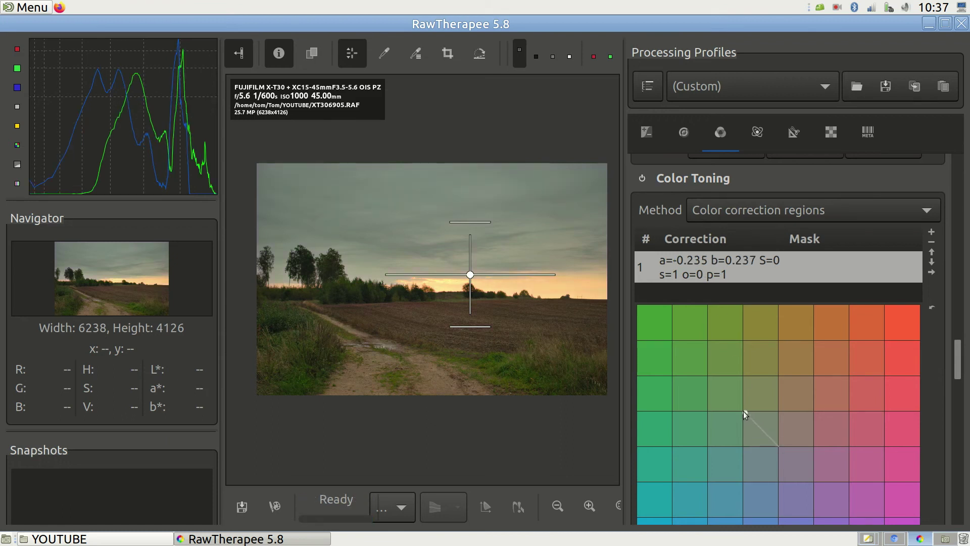
drag(745, 411, 809, 475)
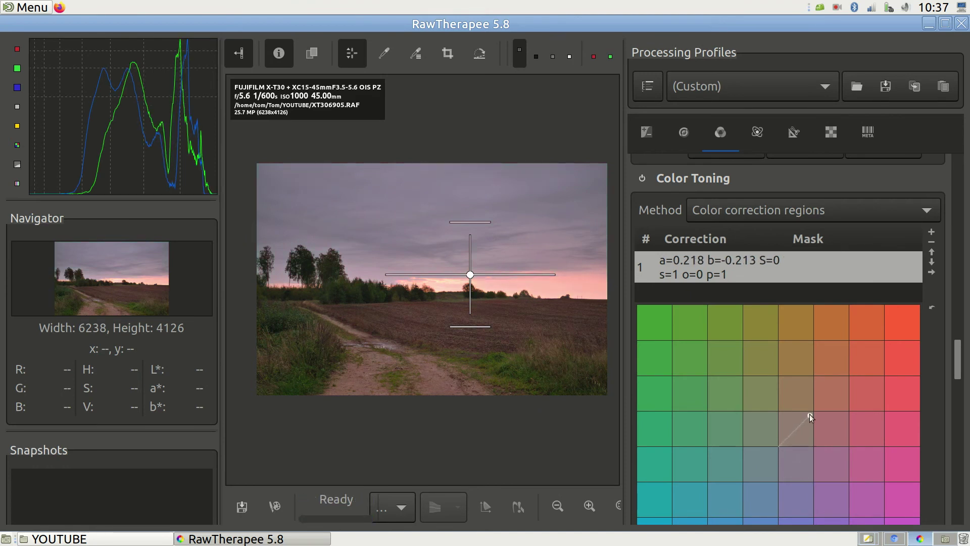
drag(809, 413, 753, 436)
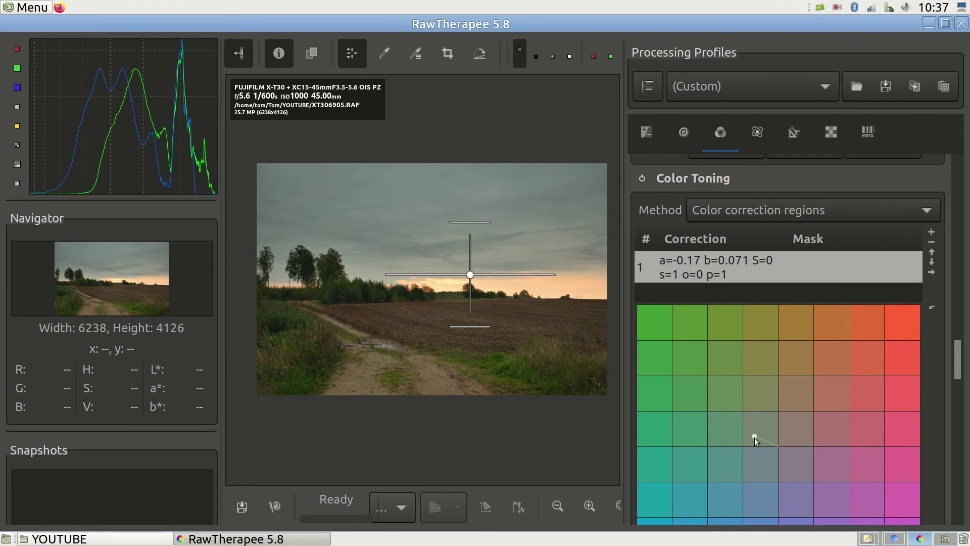
drag(775, 434, 783, 438)
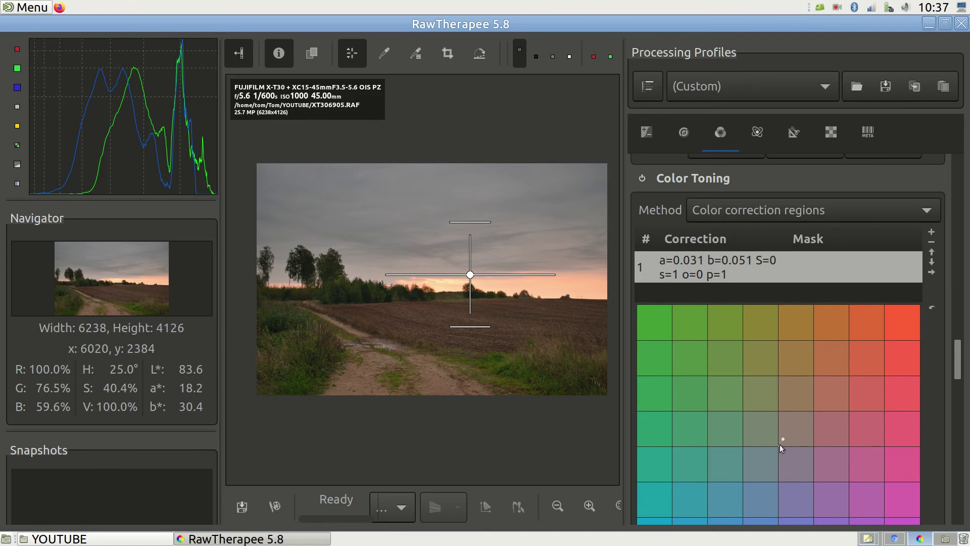
scroll(854, 372, down, 15)
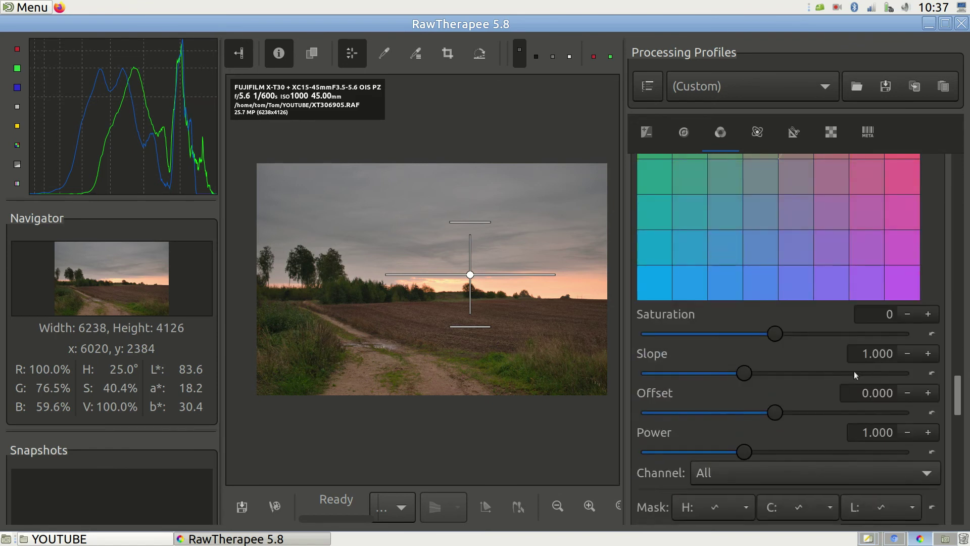
scroll(854, 371, down, 15)
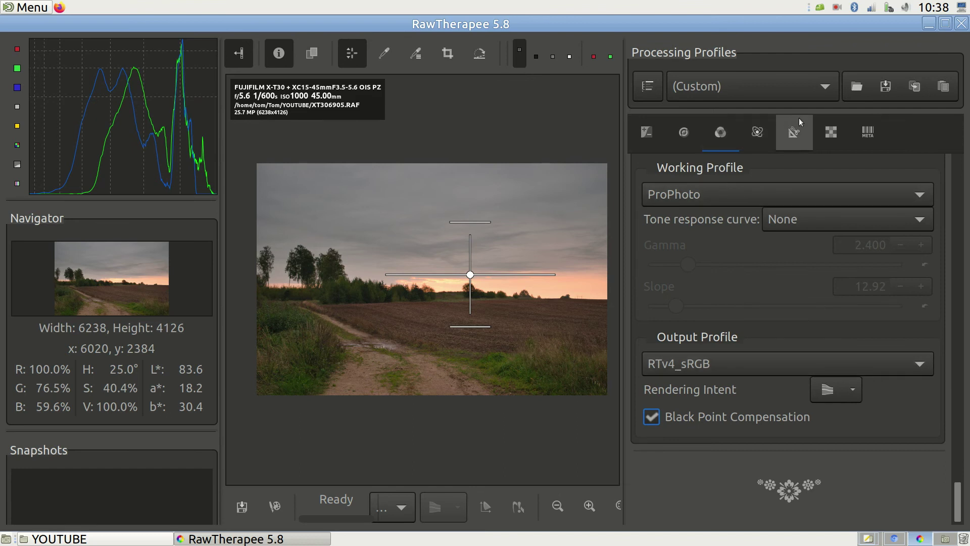
Step: Try Automatic distortion correction in Transform and return to the 6238×4126 Crop section
click(795, 136)
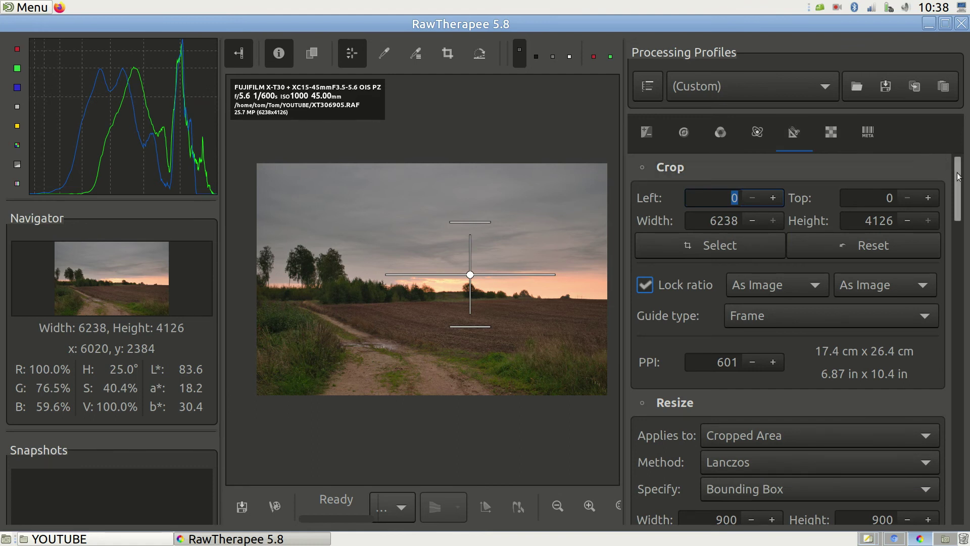
drag(960, 176, 961, 477)
scroll(902, 402, up, 6)
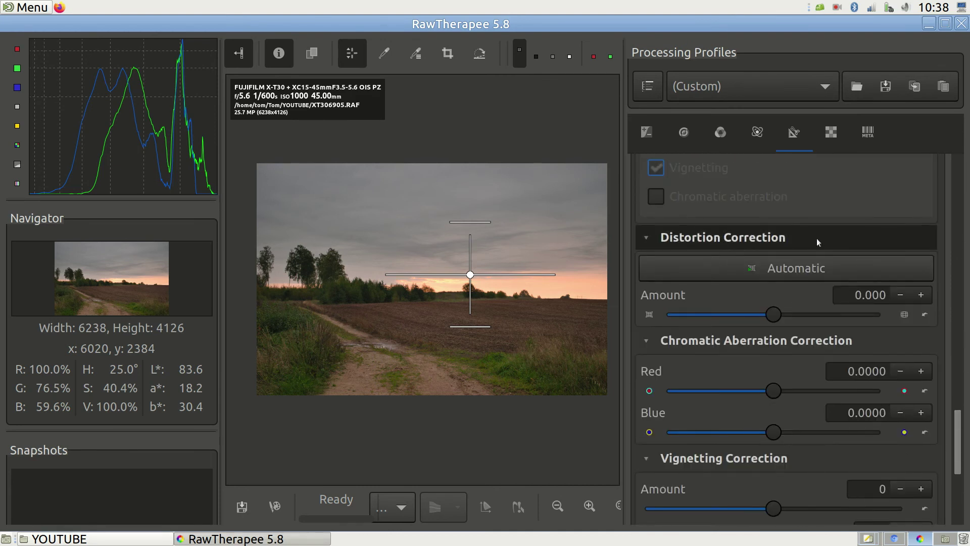
click(779, 268)
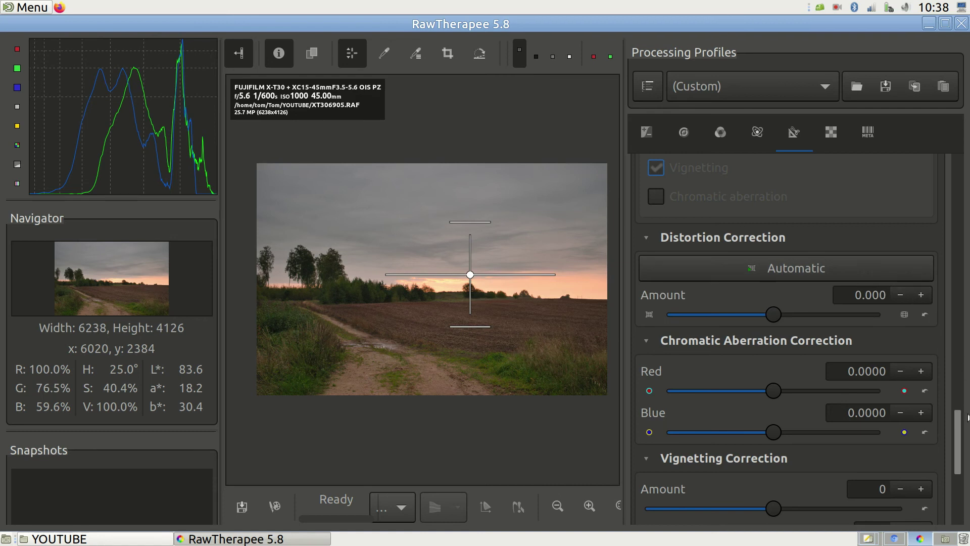
drag(958, 429, 958, 159)
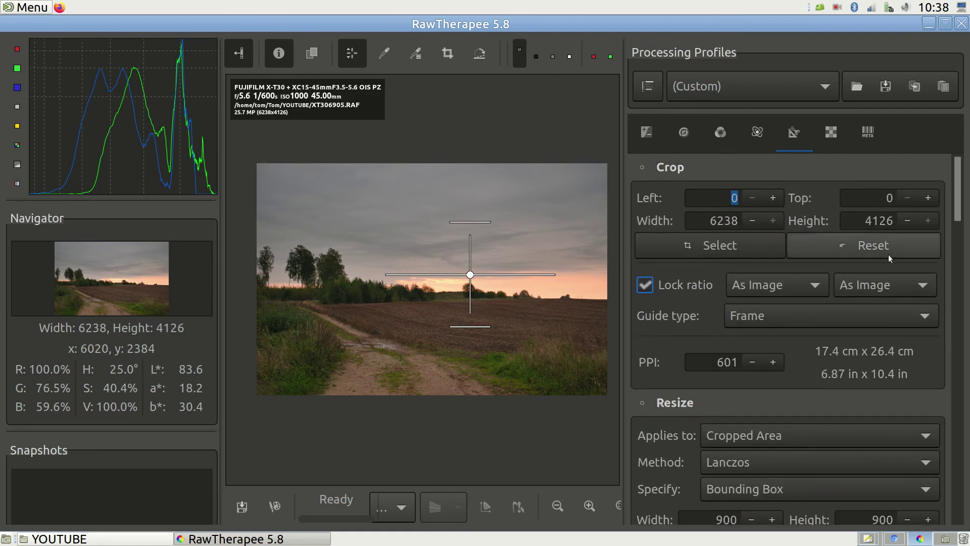
scroll(863, 290, down, 5)
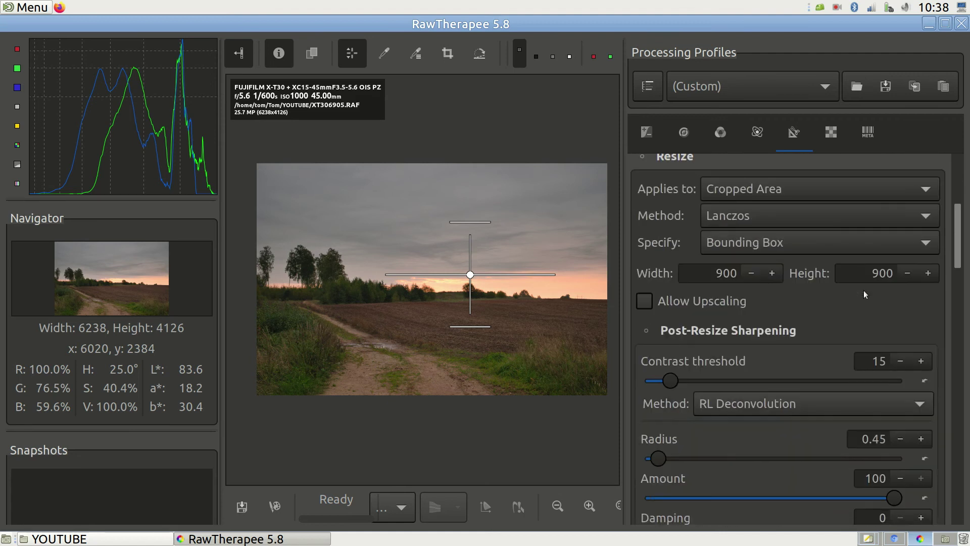
scroll(863, 290, down, 5)
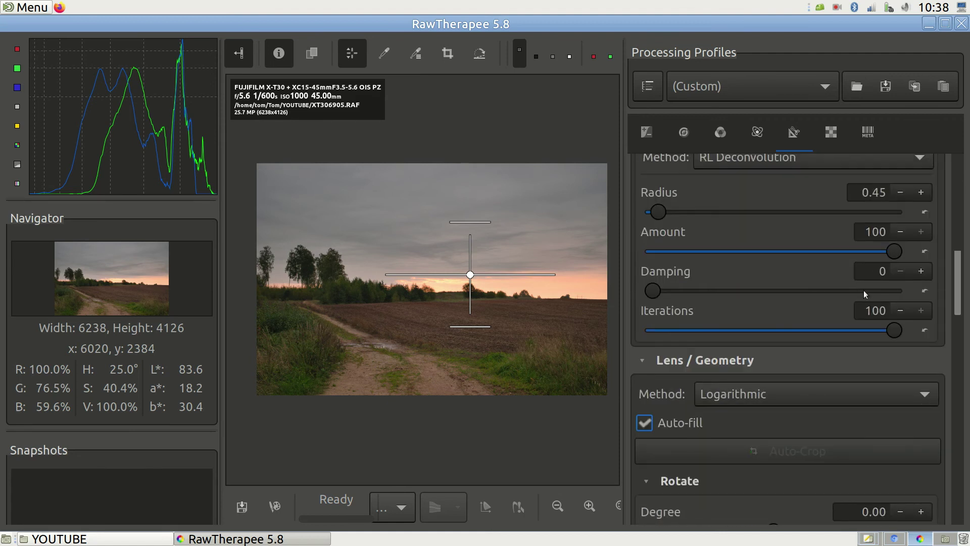
scroll(863, 295, down, 2)
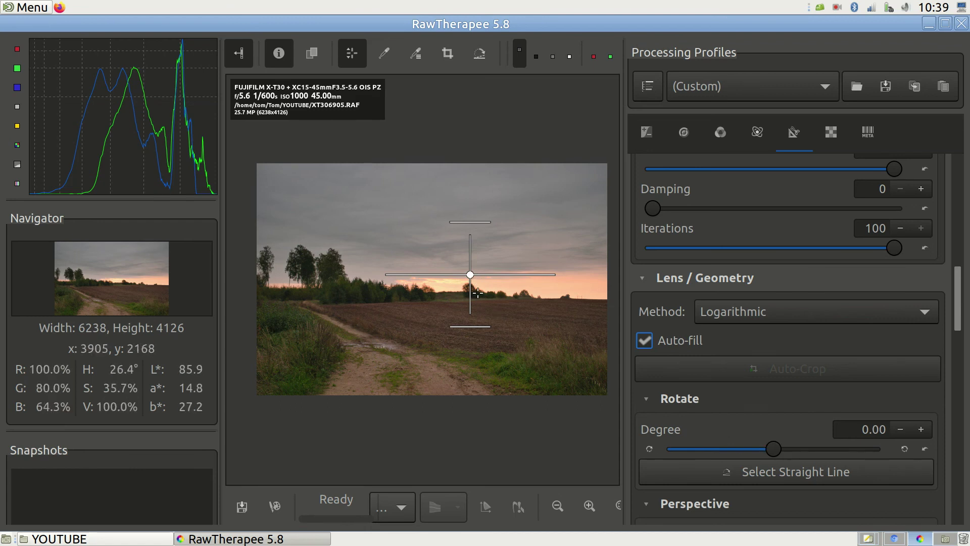
scroll(771, 438, down, 1)
drag(773, 409, 766, 410)
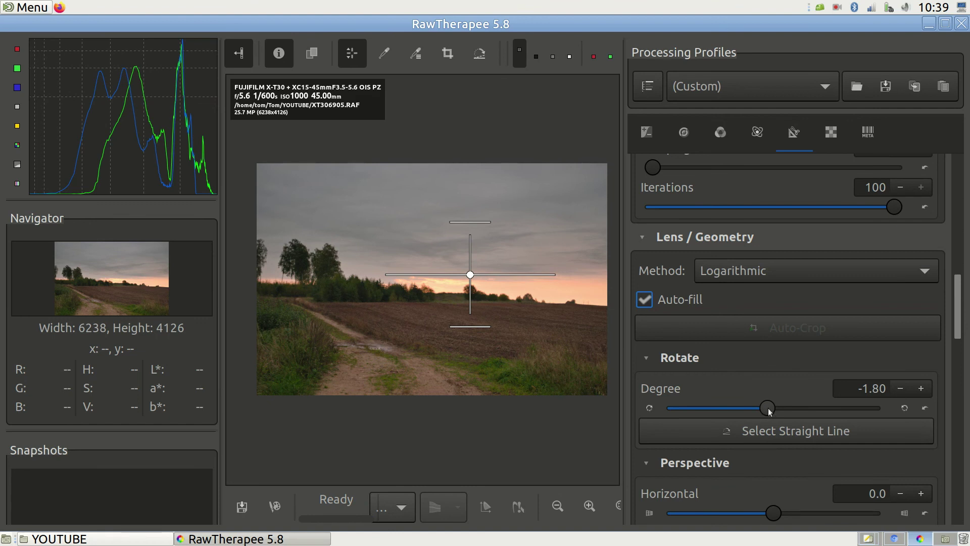
scroll(767, 409, up, 2)
scroll(762, 404, down, 2)
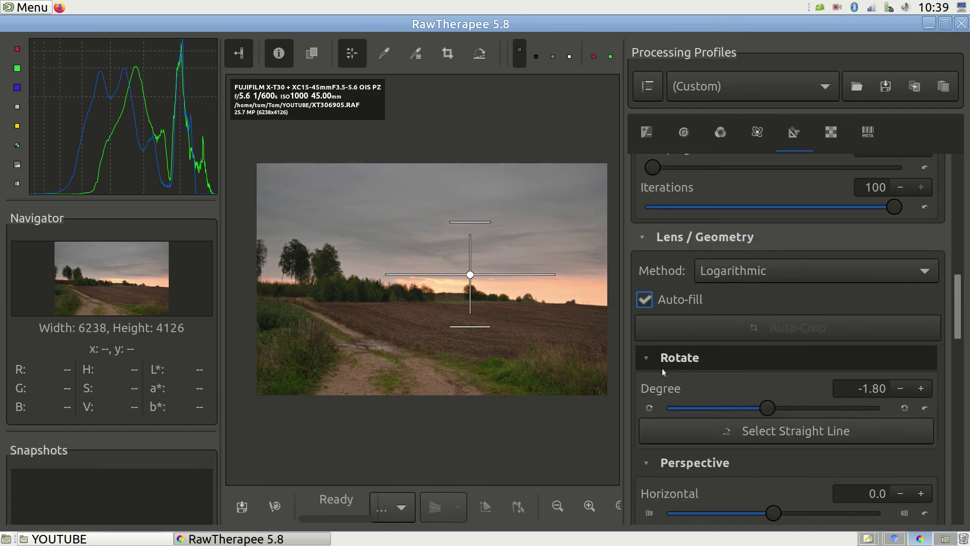
drag(763, 414, 768, 410)
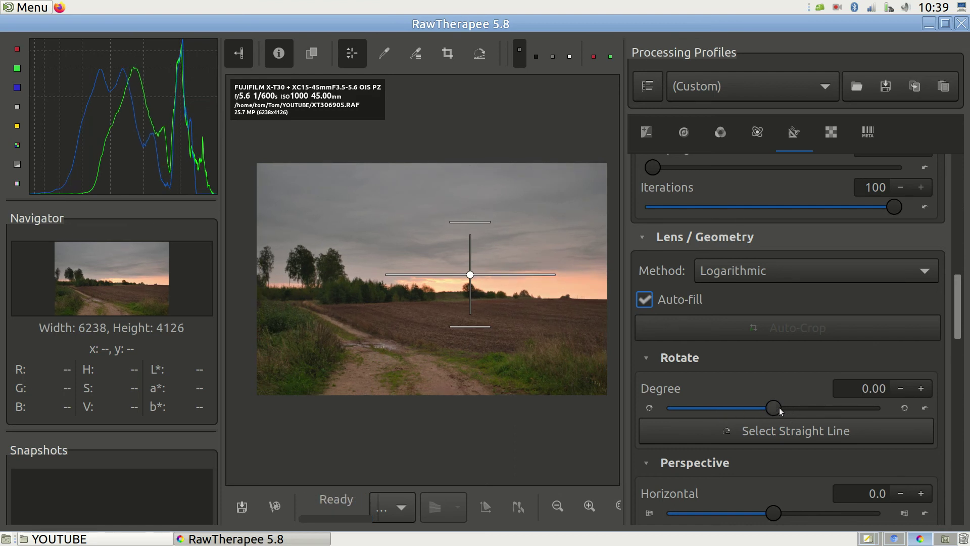
drag(780, 409, 791, 409)
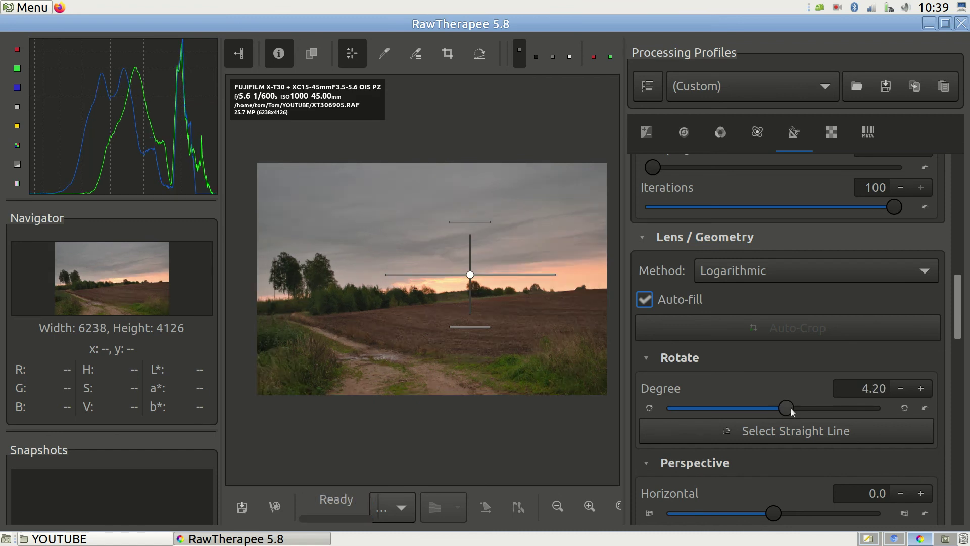
drag(786, 409, 774, 408)
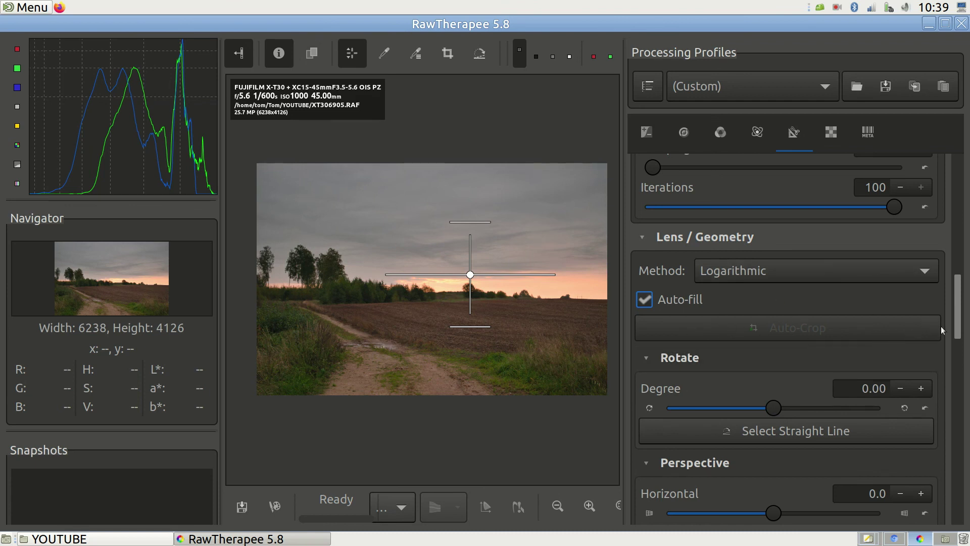
drag(957, 331, 954, 195)
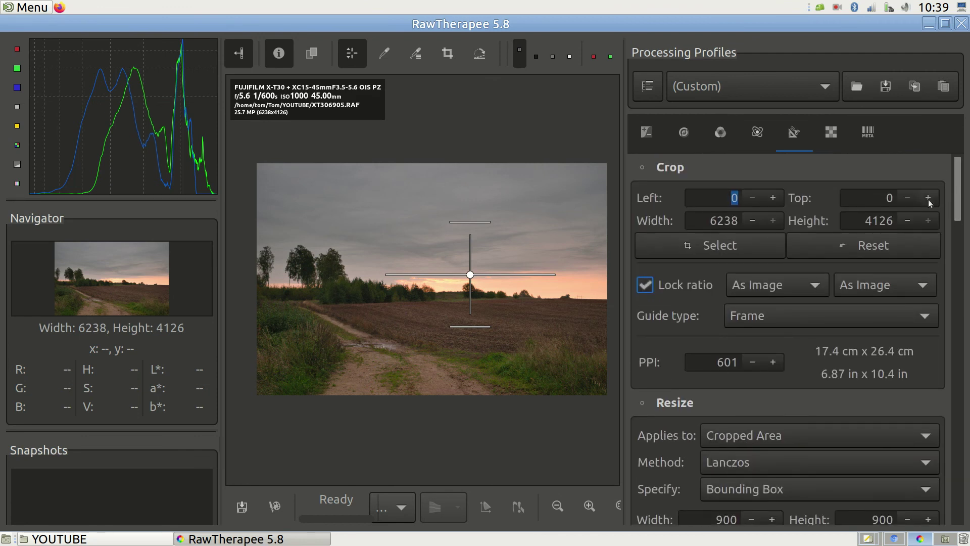
Step: Enable Crop and shrink the frame from the bottom-right corner to 5462×3613
click(712, 168)
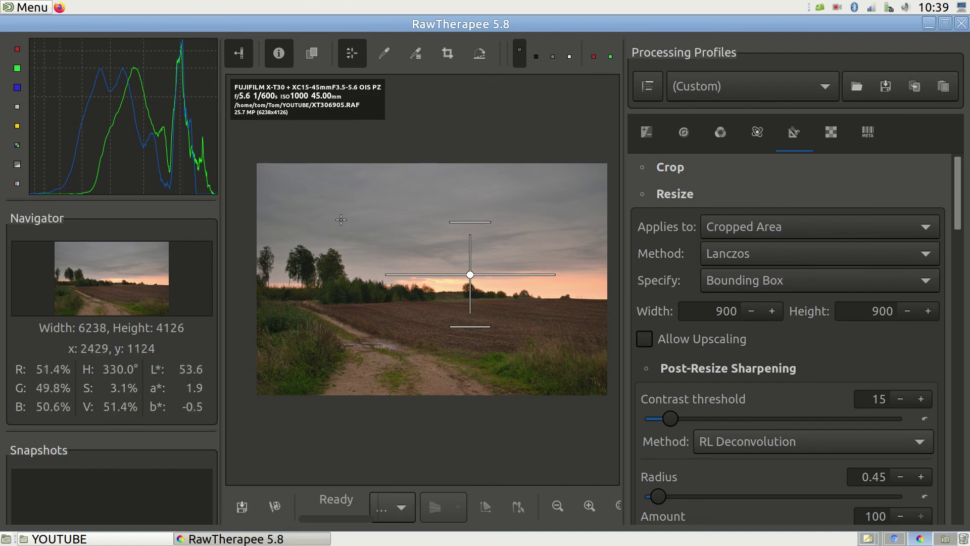
click(657, 168)
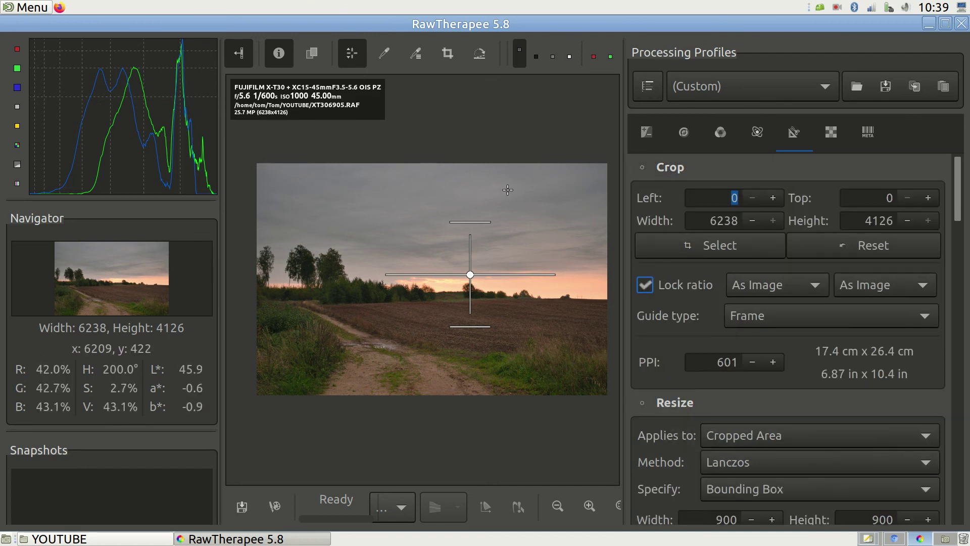
click(684, 172)
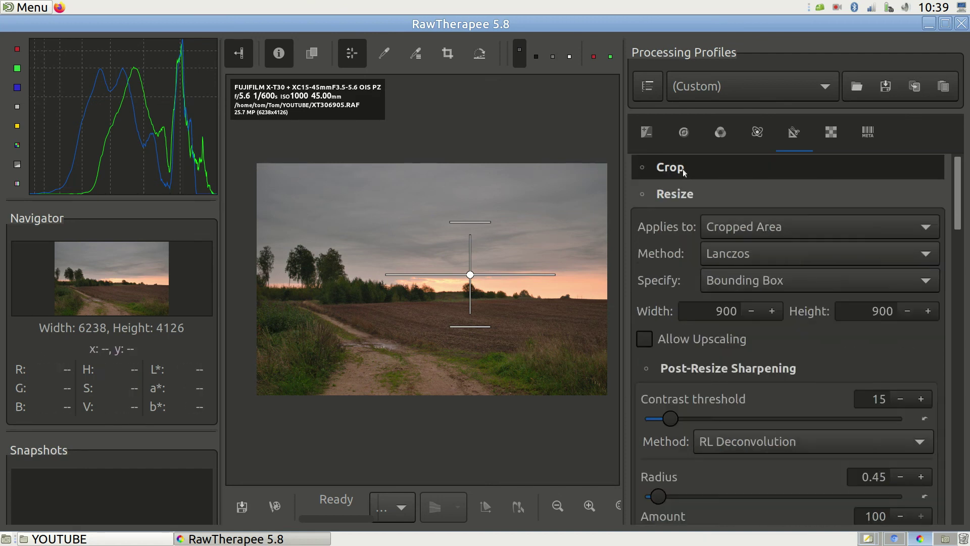
click(684, 172)
click(643, 167)
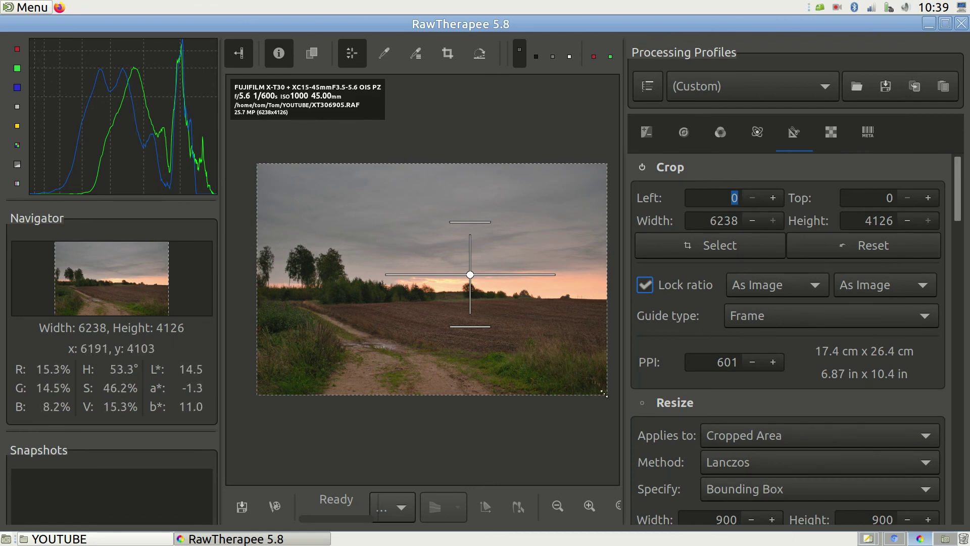
drag(605, 393, 576, 364)
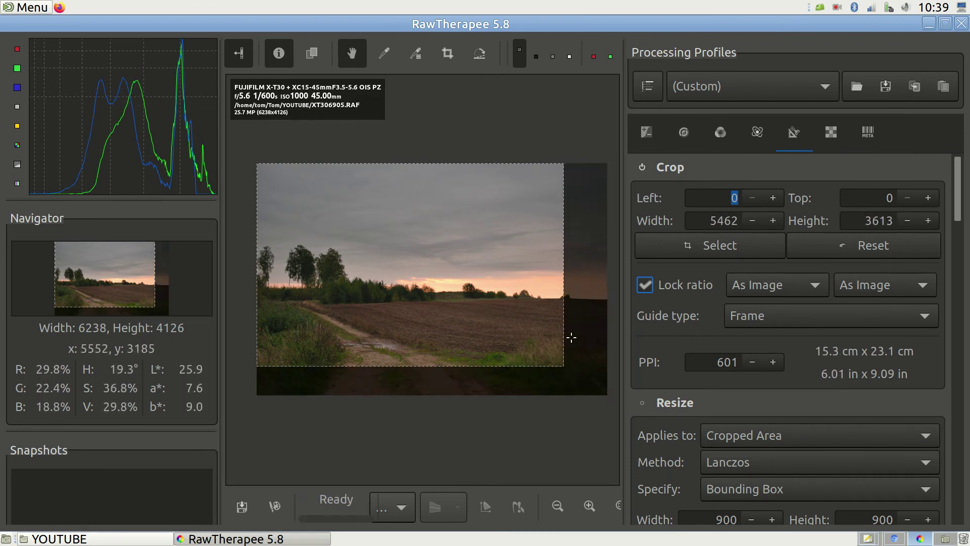
Step: Set the crop's Top offset, trying 300, 350 and 370, and settling on 400
double_click(882, 198)
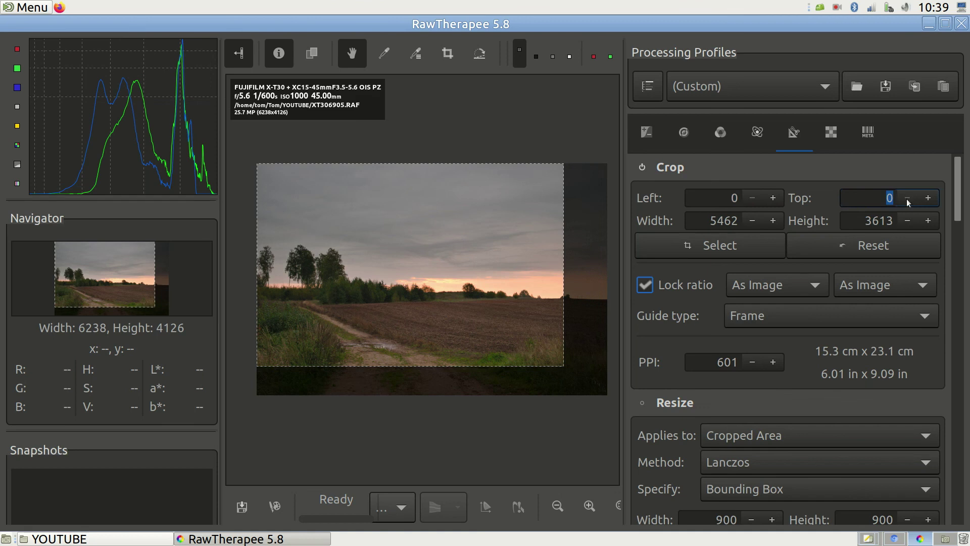
text(300)
click(865, 221)
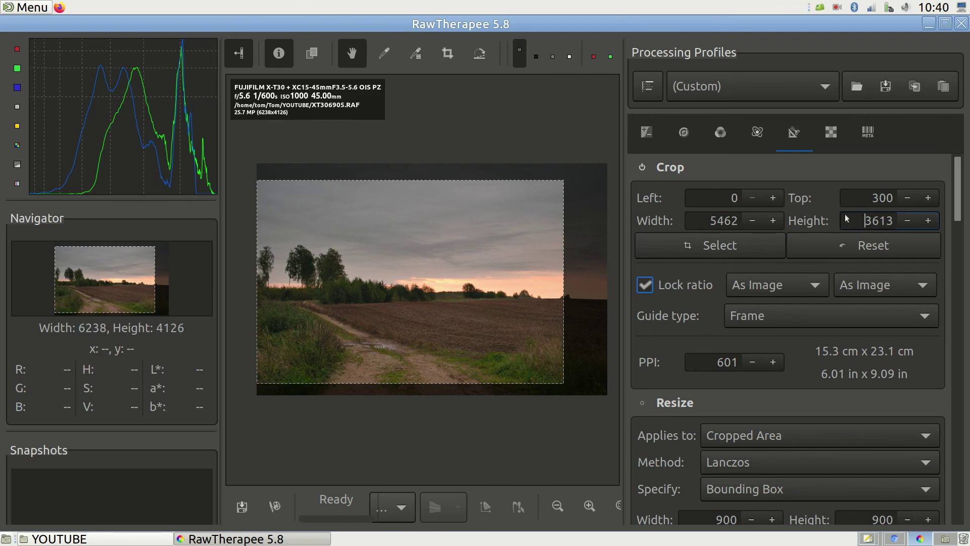
double_click(866, 198)
text(350)
click(883, 220)
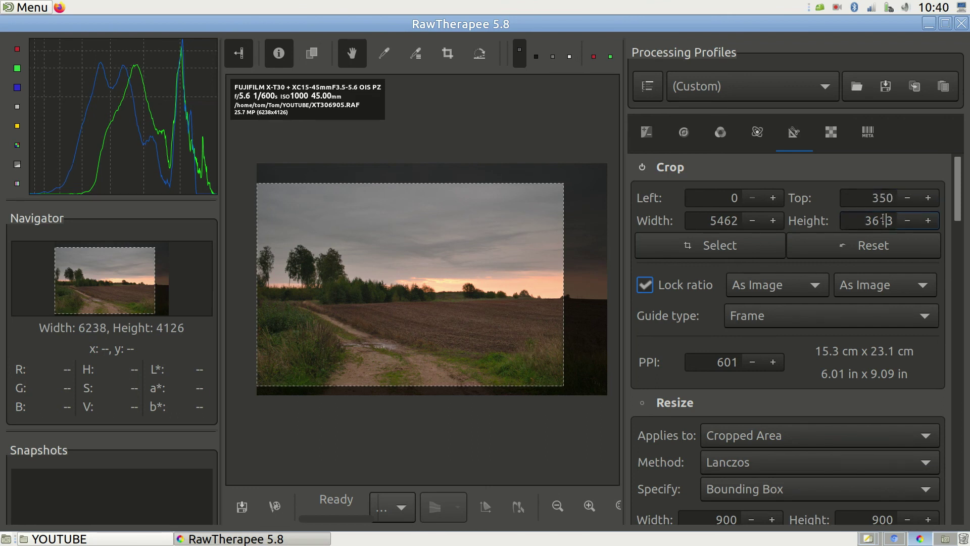
double_click(888, 198)
text(370)
click(879, 220)
double_click(883, 197)
text(400)
click(873, 220)
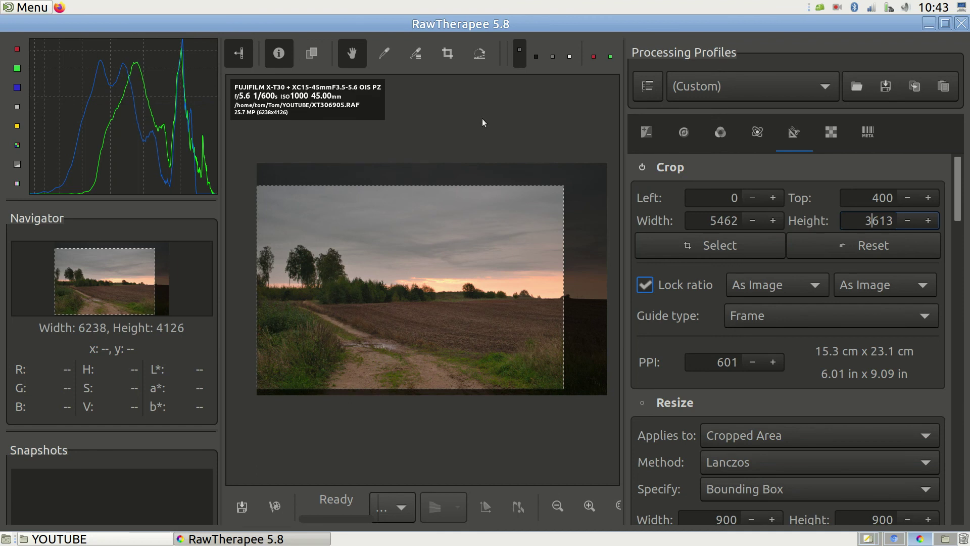
Step: Save the image as XT306905 in TIFF (16-bit float) format, then bring up the YOUTUBE folder
key(ctrl+s)
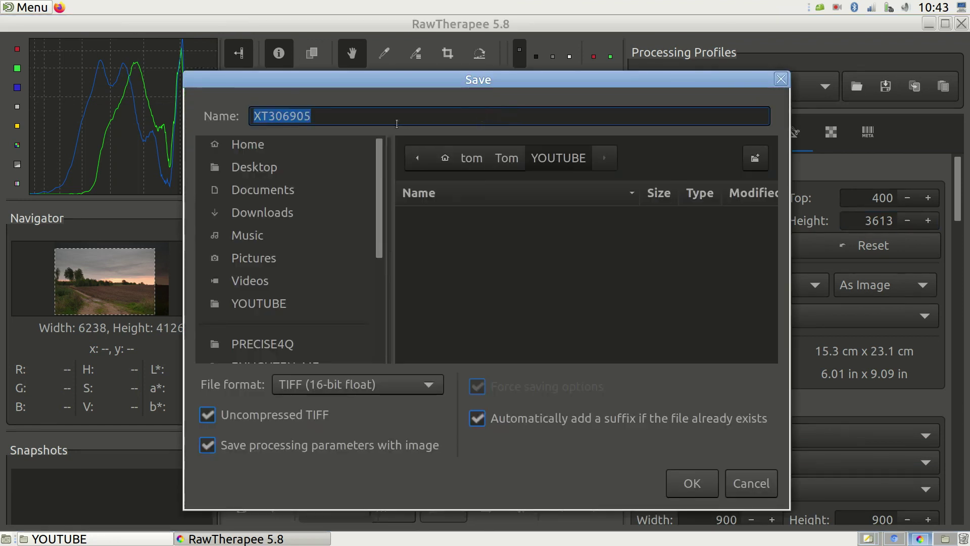
click(384, 119)
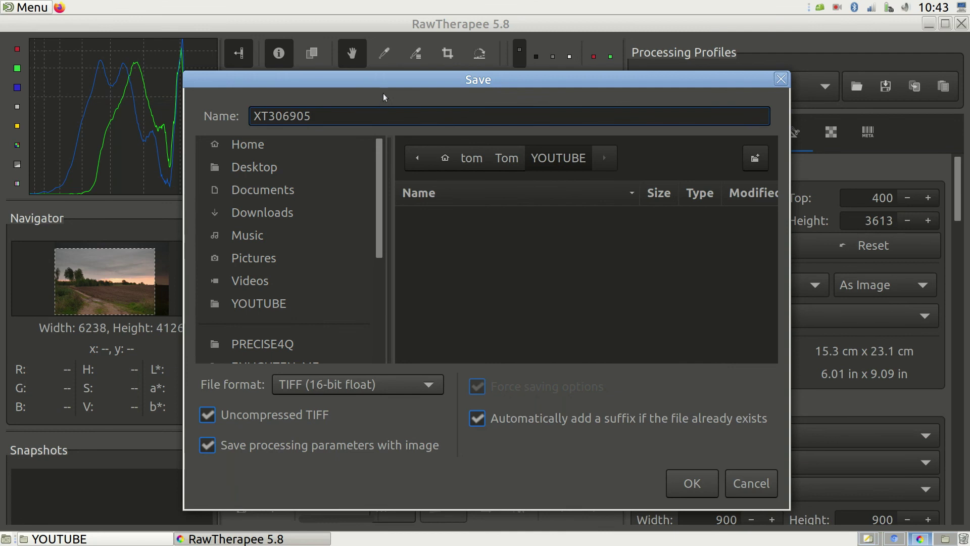
click(435, 387)
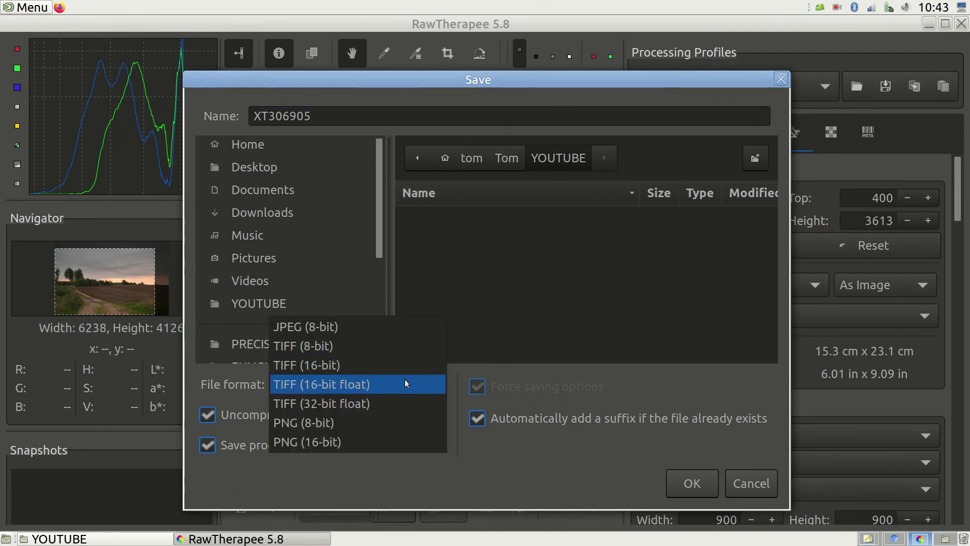
click(372, 384)
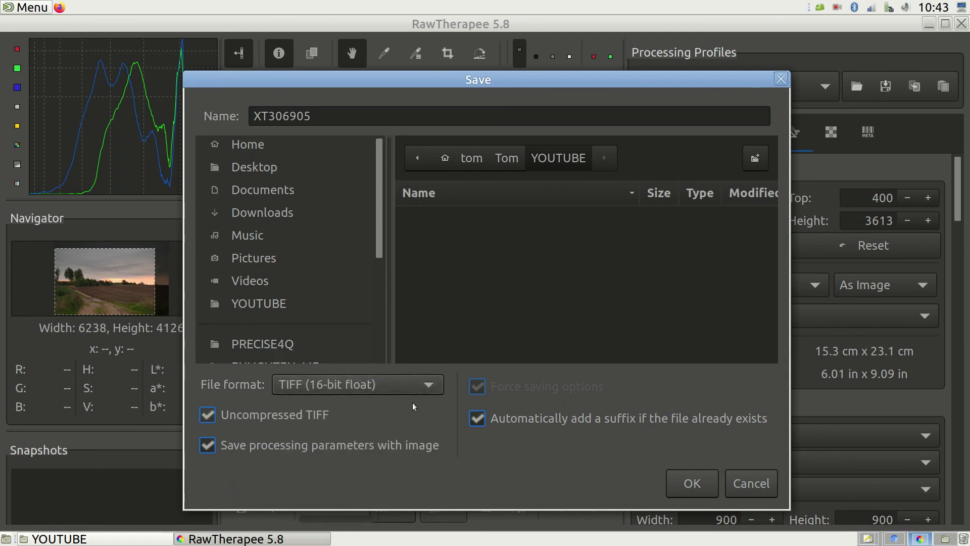
click(310, 115)
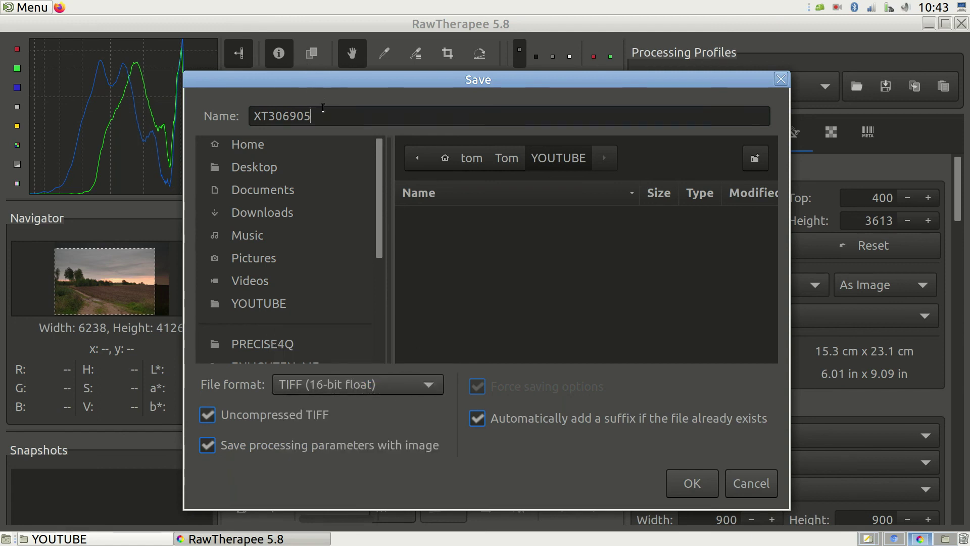
click(716, 483)
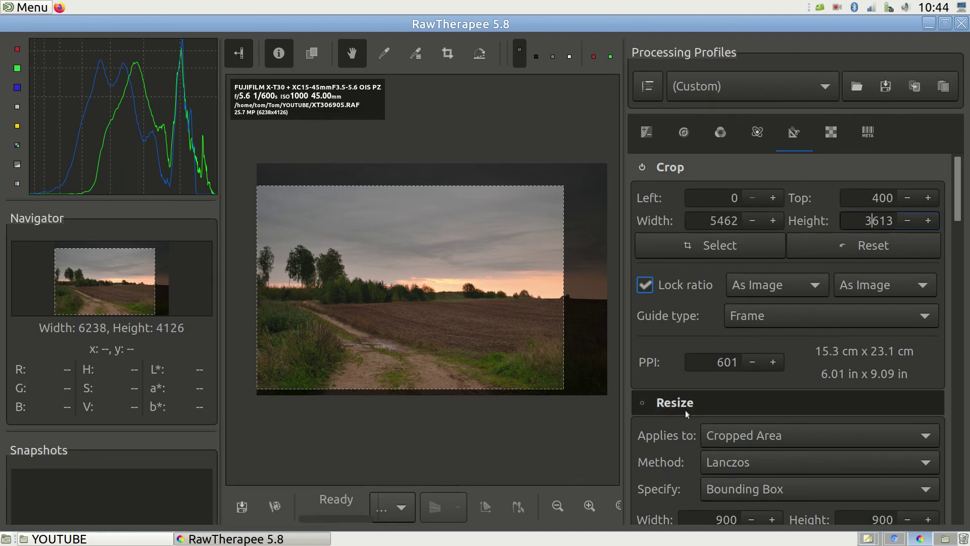
click(945, 537)
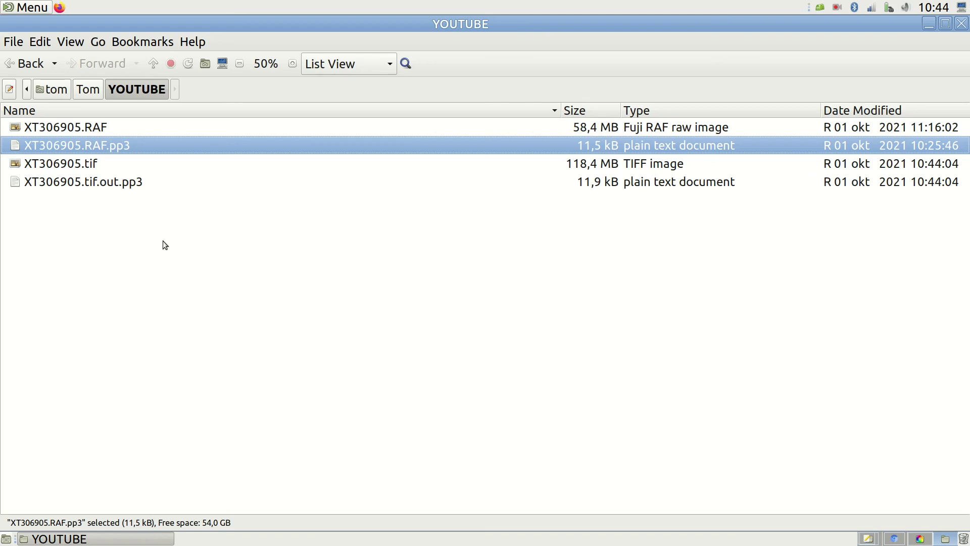
Step: Open XT306905.tif with GNU Image Manipulation Program from its context menu
right_click(93, 166)
mouse_move(176, 194)
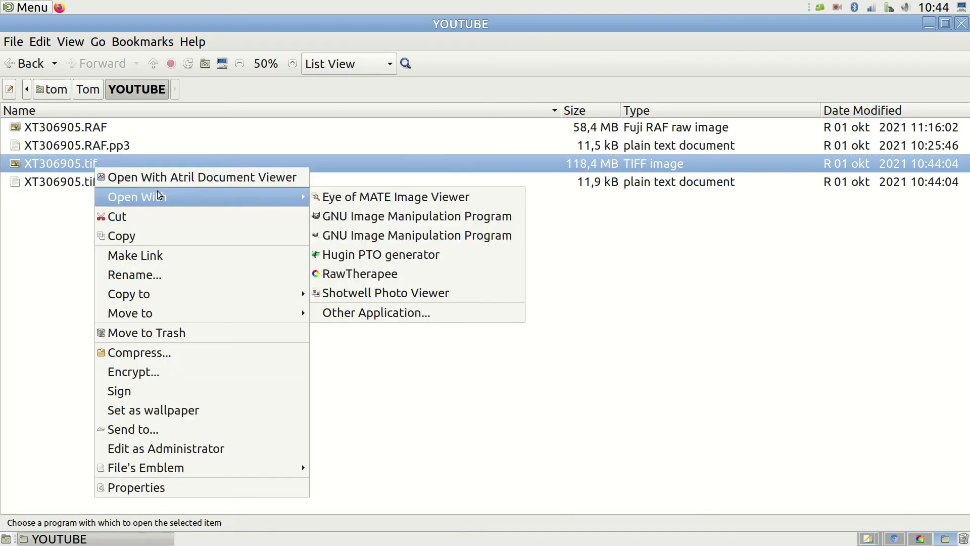
click(339, 214)
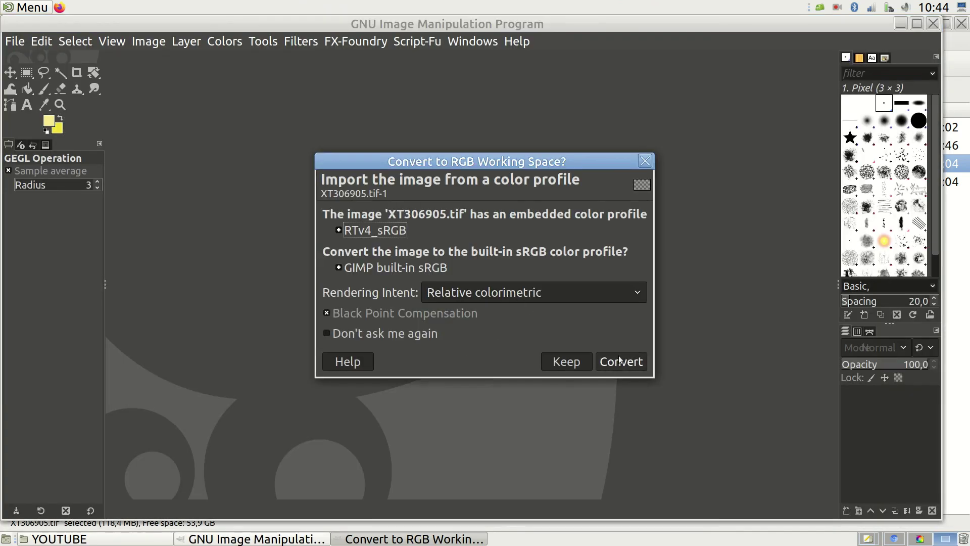
Step: Convert the image from RTv4_sRGB to GIMP's built-in sRGB profile
click(620, 360)
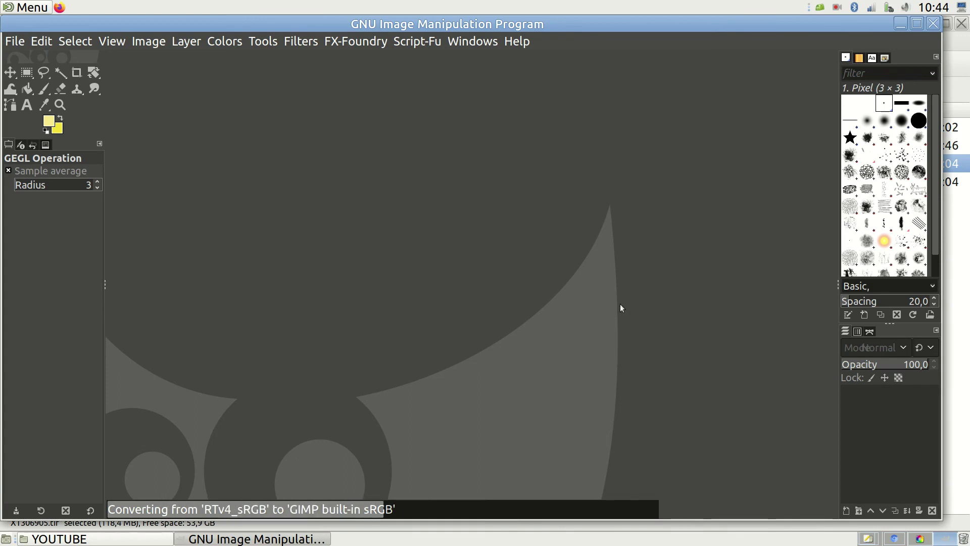